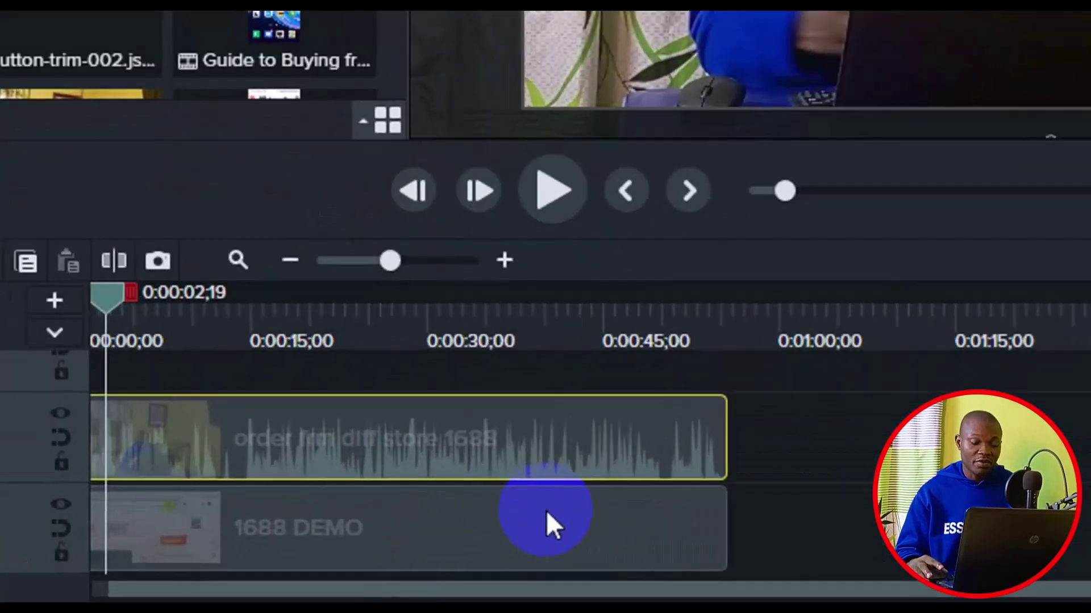
Select the demo and webcam clips, then show Bold-style shapes in the Annotations Shapes library.
{"action": "left_click", "coordinate": [547, 534]}
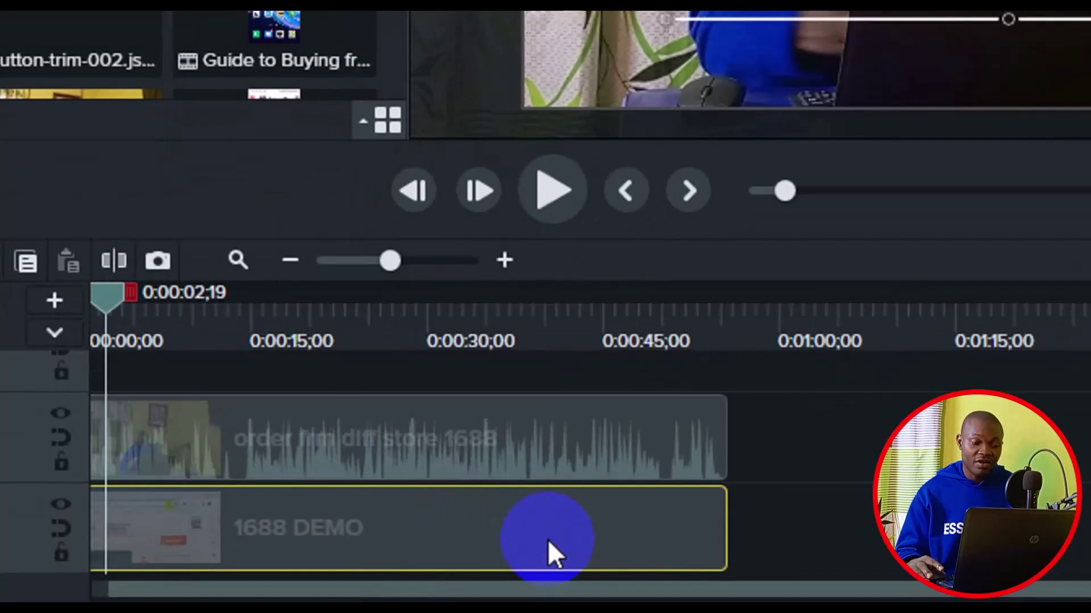
{"action": "left_click", "coordinate": [547, 415]}
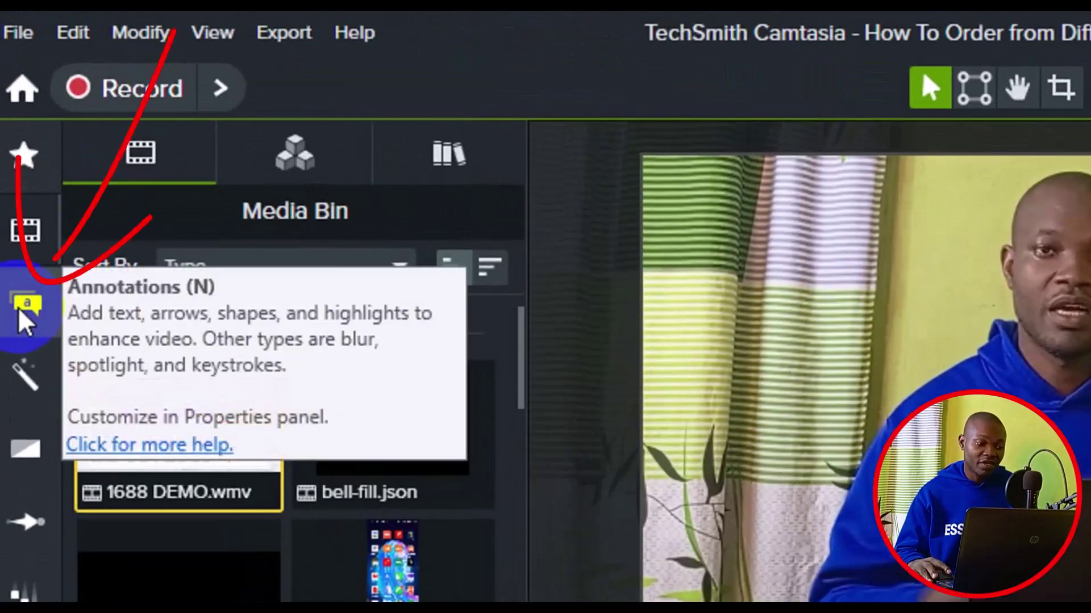
{"action": "left_click", "coordinate": [26, 321]}
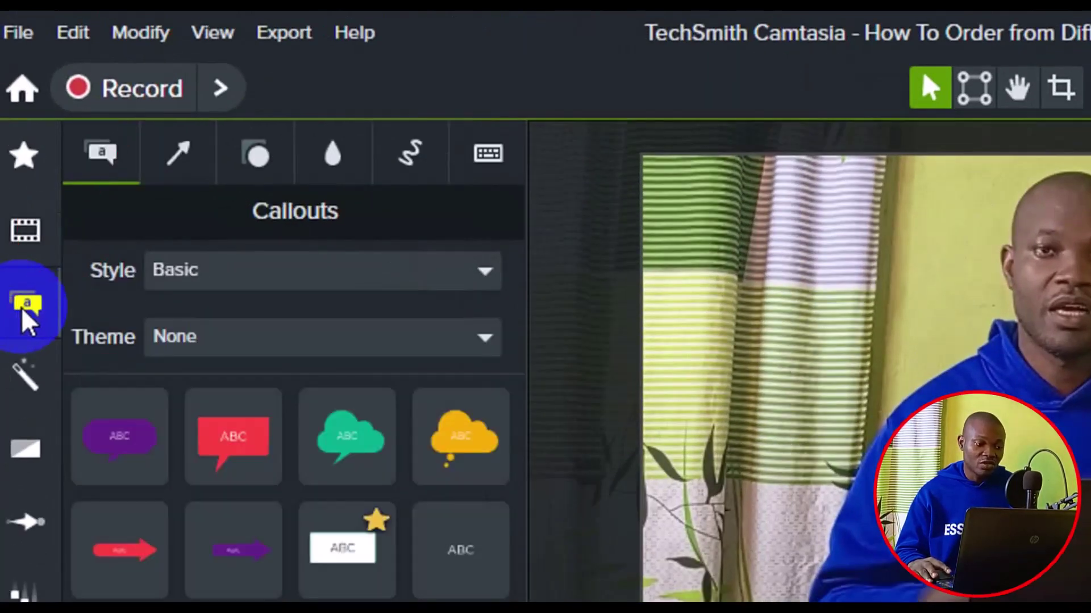
{"action": "left_click", "coordinate": [254, 159]}
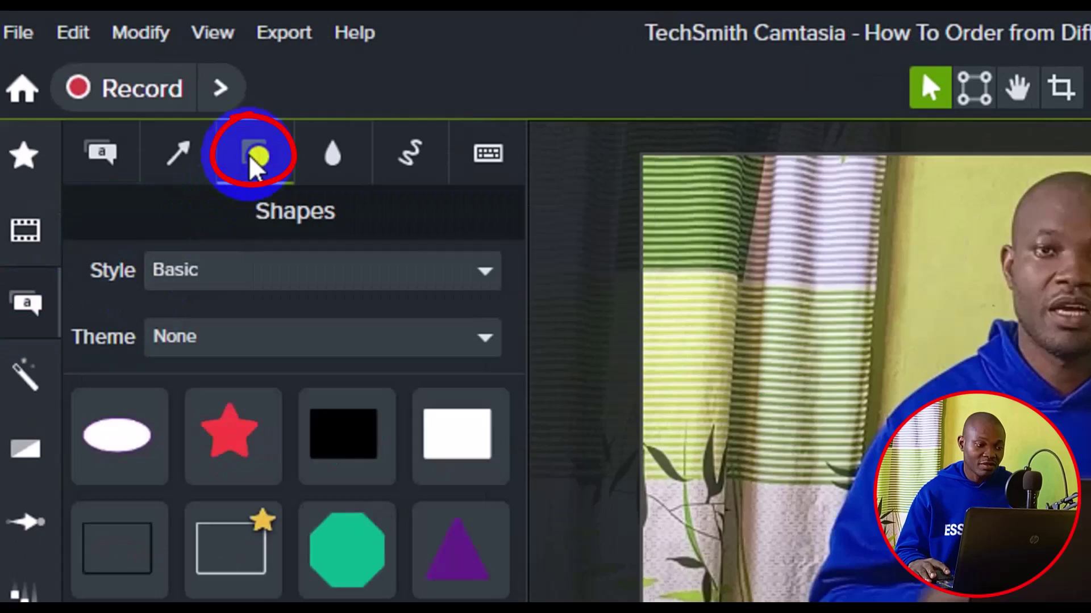
{"action": "left_click", "coordinate": [344, 279]}
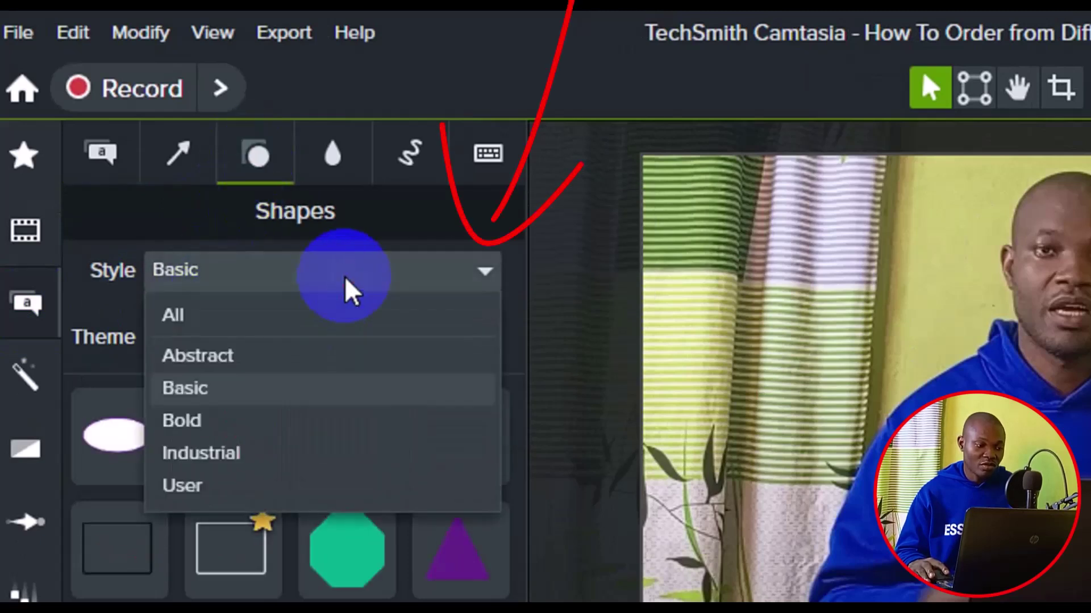
{"action": "left_click", "coordinate": [250, 421]}
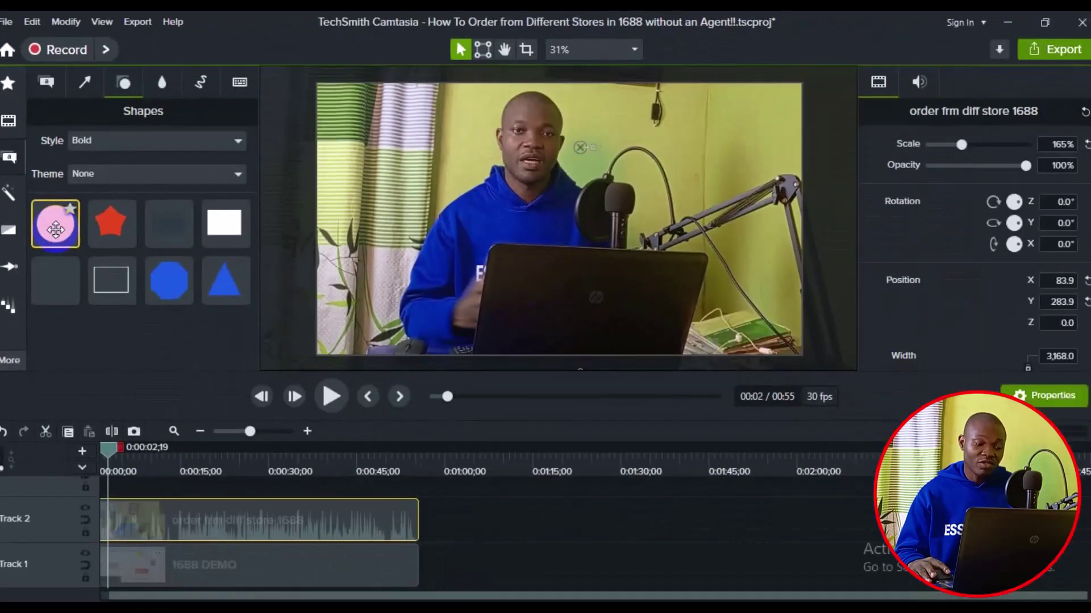
Drop the yellow circle shape onto the canvas and stretch its Track 3 clip to span 0:00 to 00:00:55;20.
{"action": "left_click_drag", "start_coordinate": [55, 230], "coordinate": [559, 219]}
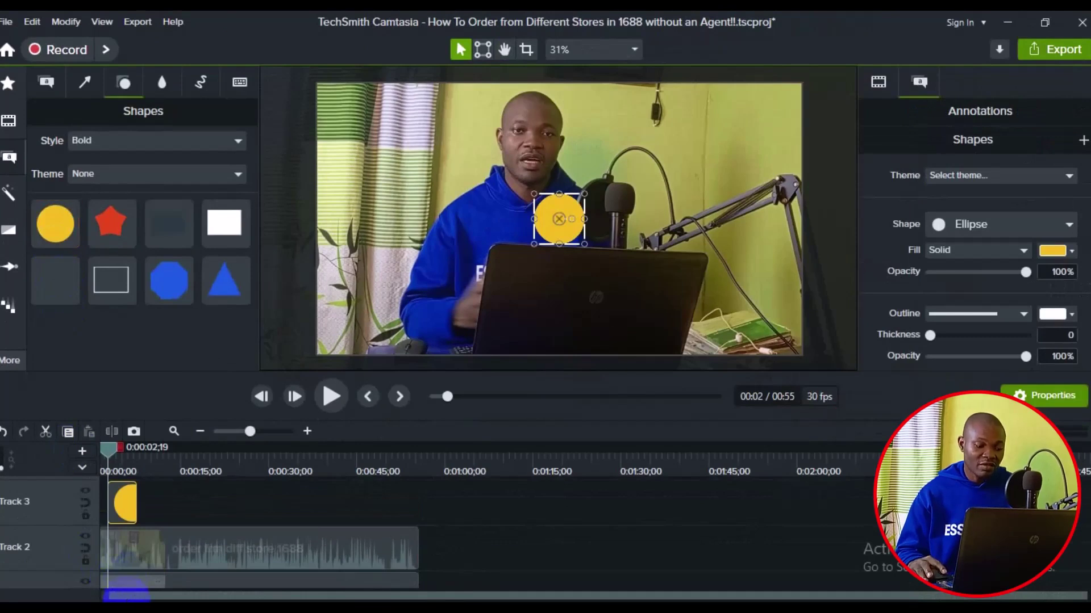
{"action": "left_click_drag", "start_coordinate": [126, 593], "coordinate": [118, 593]}
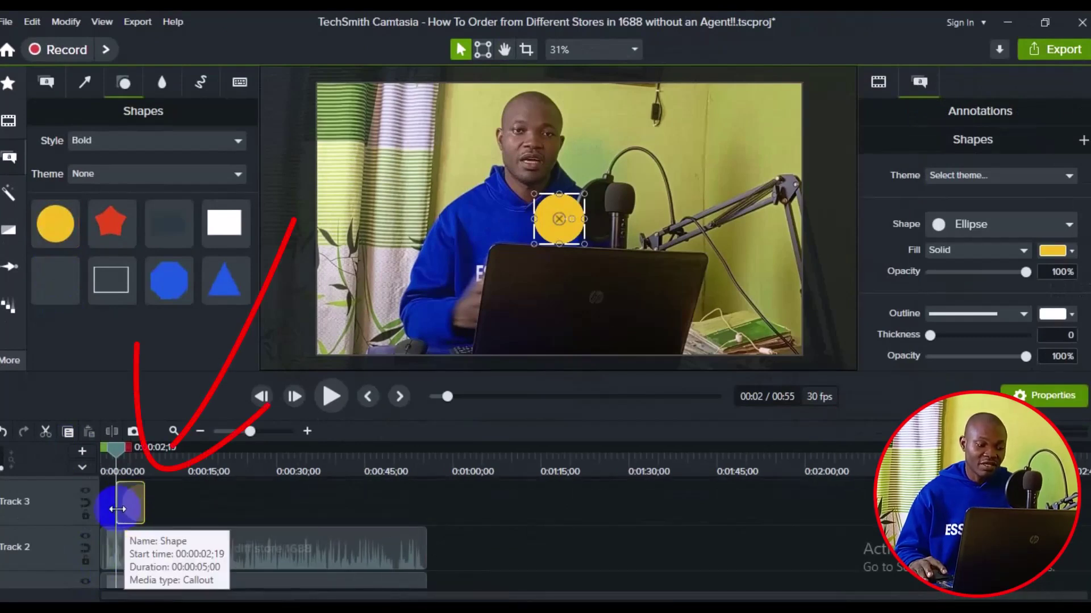
{"action": "left_click_drag", "start_coordinate": [117, 509], "coordinate": [436, 548]}
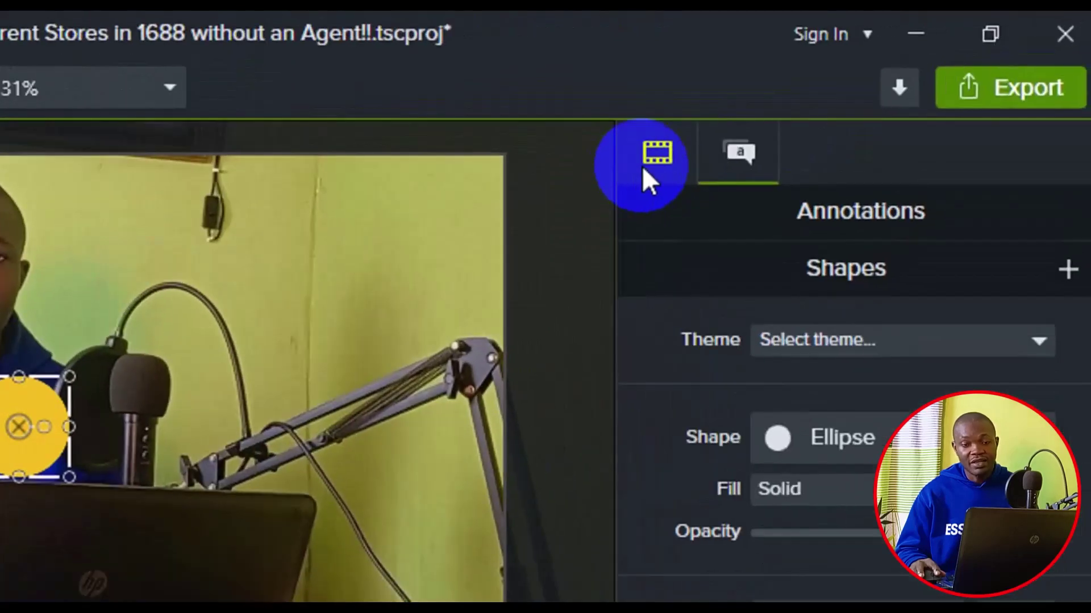
Scale the yellow circle to 180% and move it to the lower-right corner at X 754.3, Y -334.3.
{"action": "left_click", "coordinate": [873, 86]}
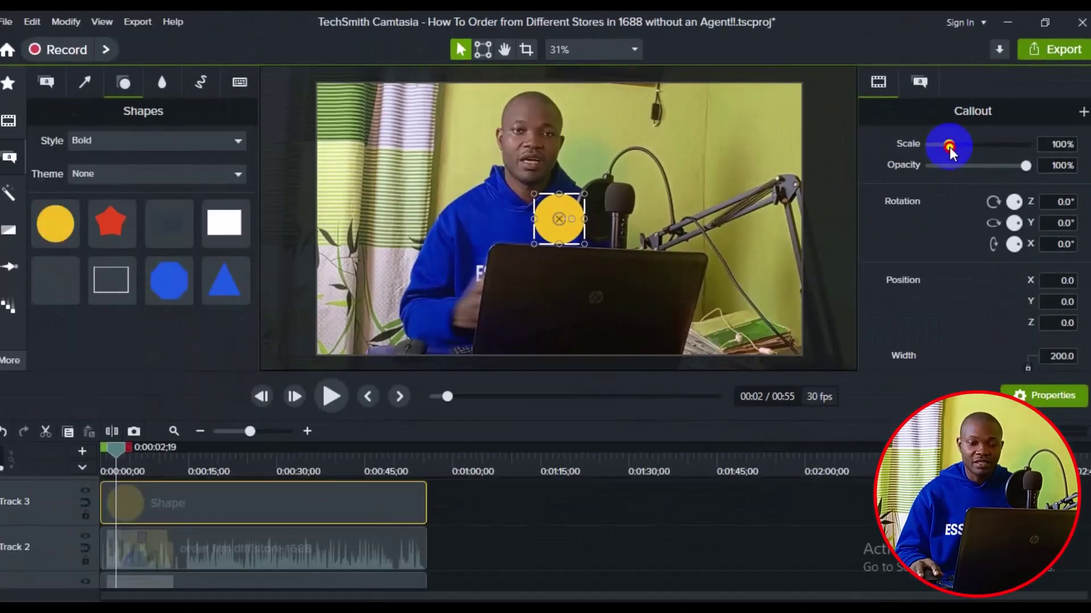
{"action": "left_click_drag", "start_coordinate": [949, 148], "coordinate": [970, 152]}
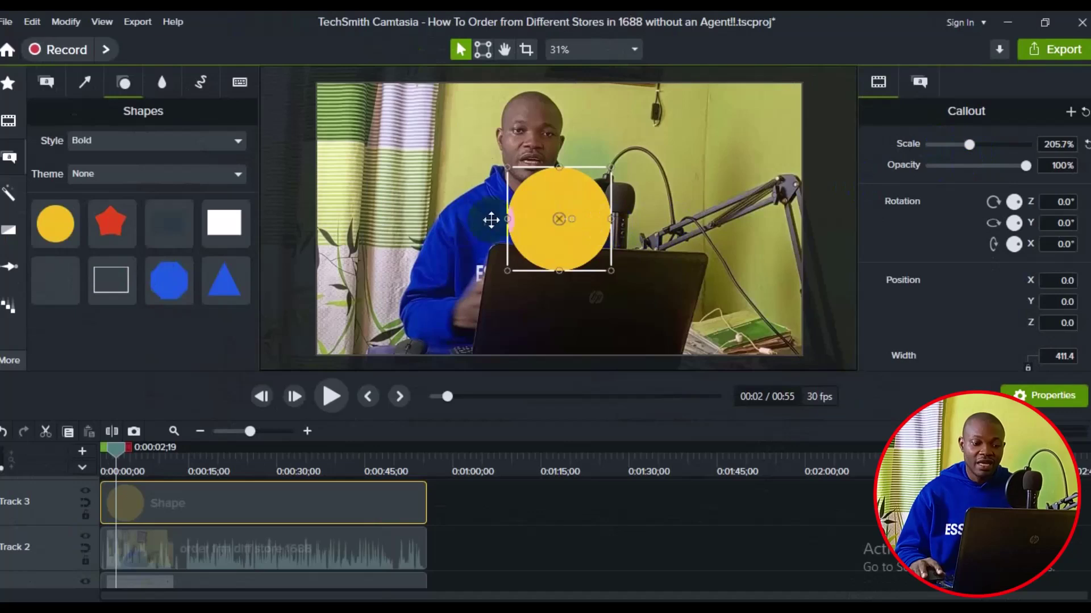
{"action": "left_click_drag", "start_coordinate": [555, 216], "coordinate": [748, 302]}
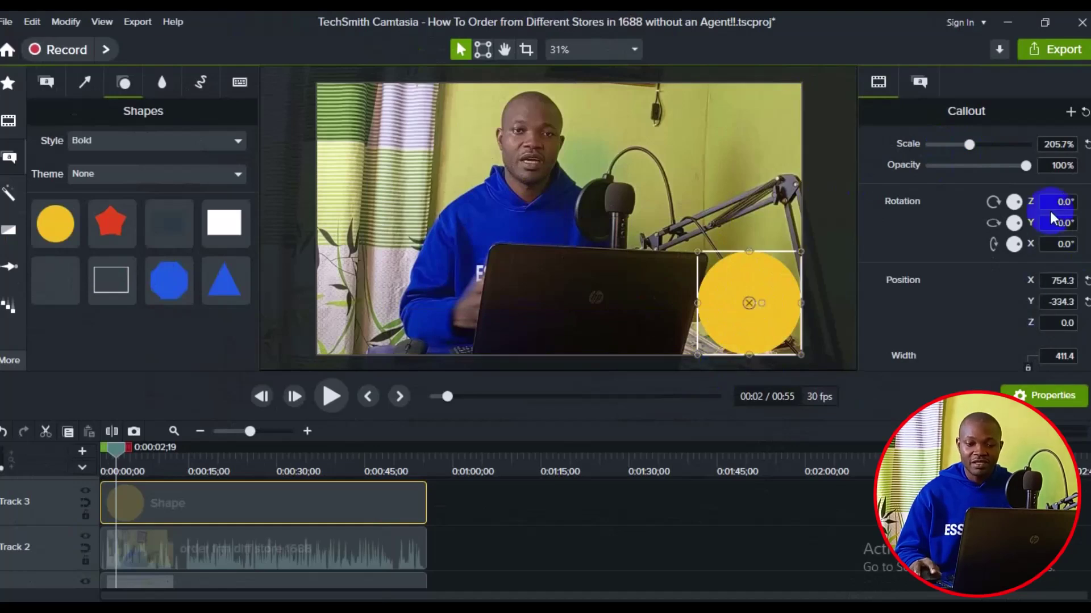
{"action": "left_click", "coordinate": [1055, 146]}
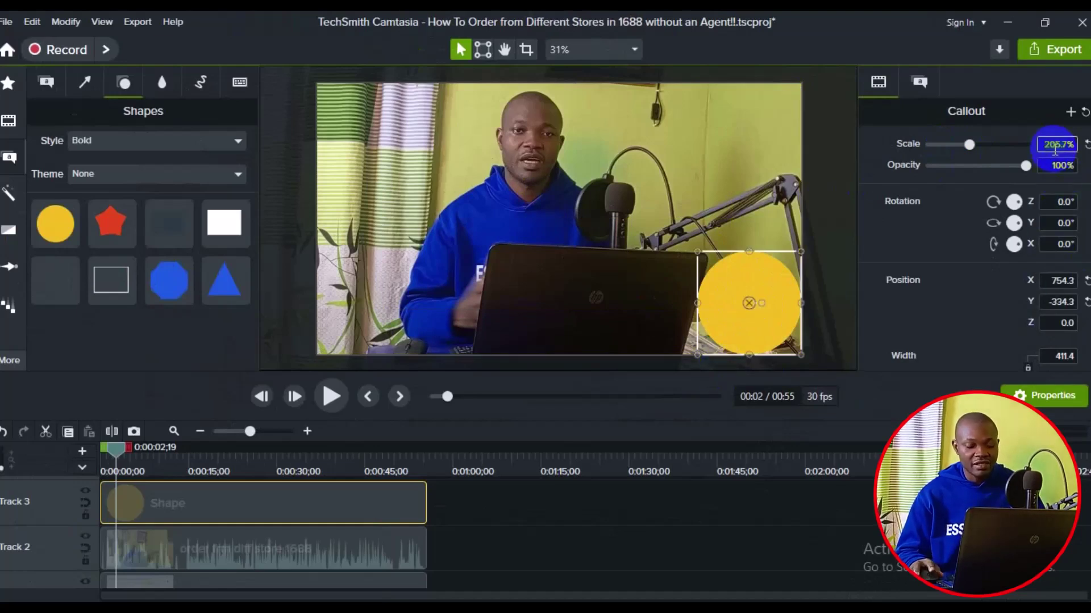
{"action": "type", "text": "1"}
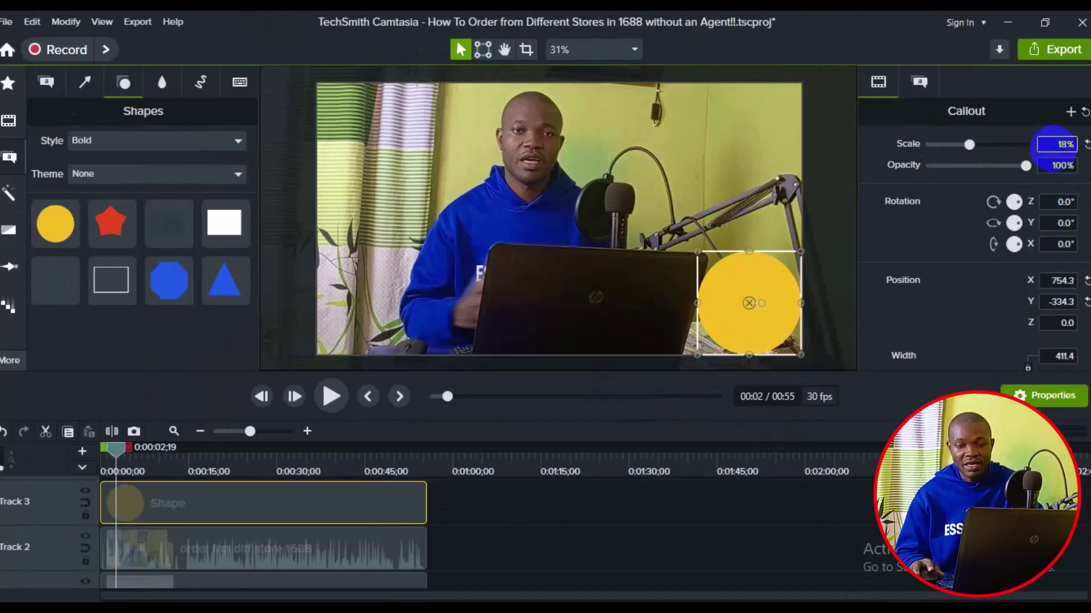
{"action": "type", "text": "80"}
{"action": "key", "text": "Return"}
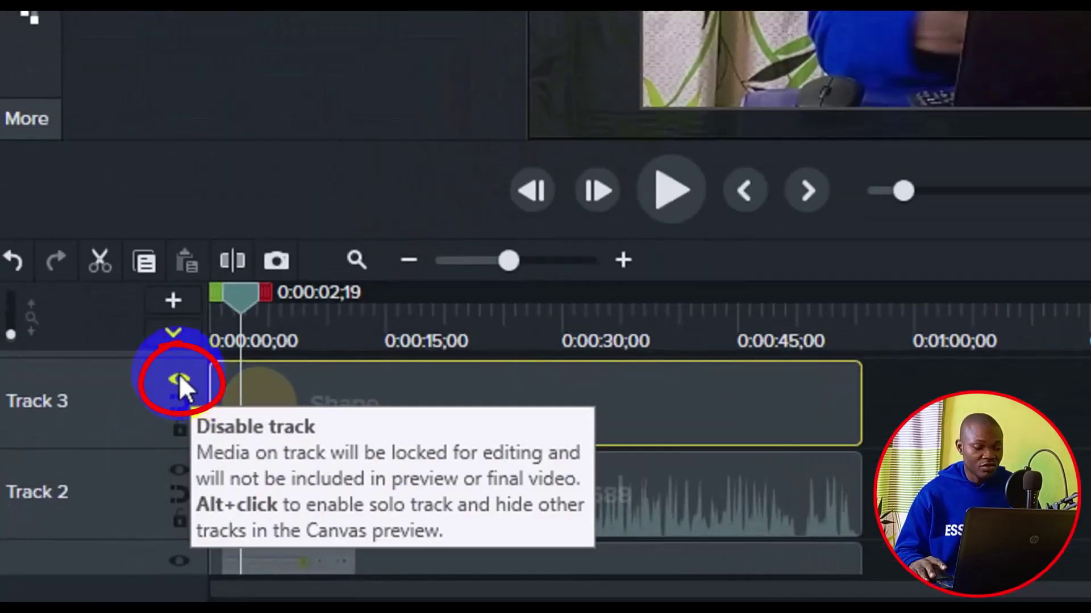
Set Track 3's track matte mode to Alpha so the webcam appears only inside the circle.
{"action": "left_click", "coordinate": [179, 374]}
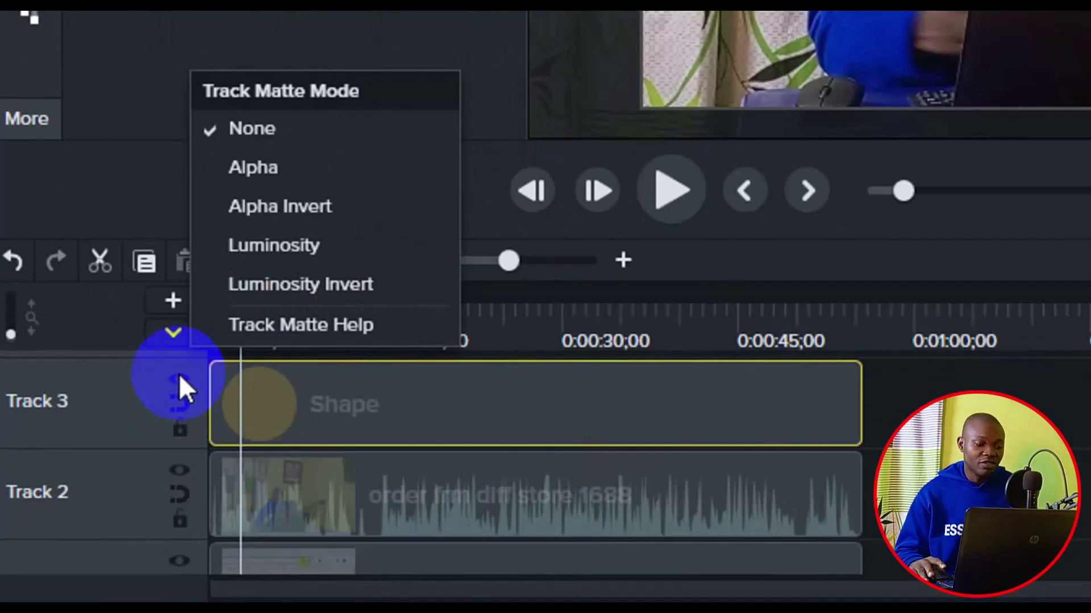
{"action": "left_click", "coordinate": [289, 172]}
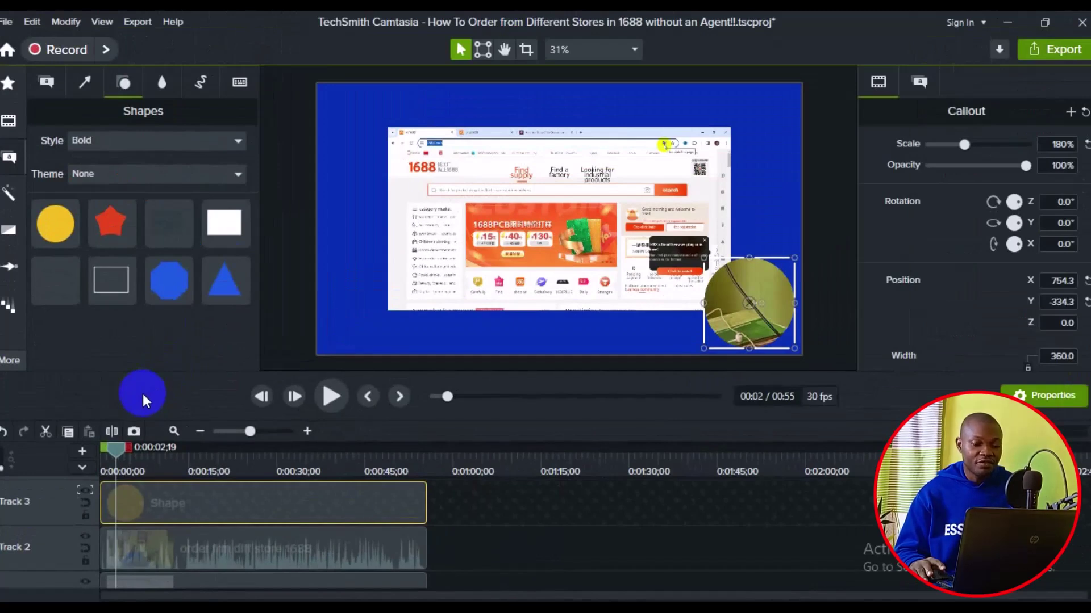
Shrink the webcam clip to 55% and move it into the bottom-right circle.
{"action": "left_click", "coordinate": [194, 556]}
{"action": "key", "text": "ctrl+Home"}
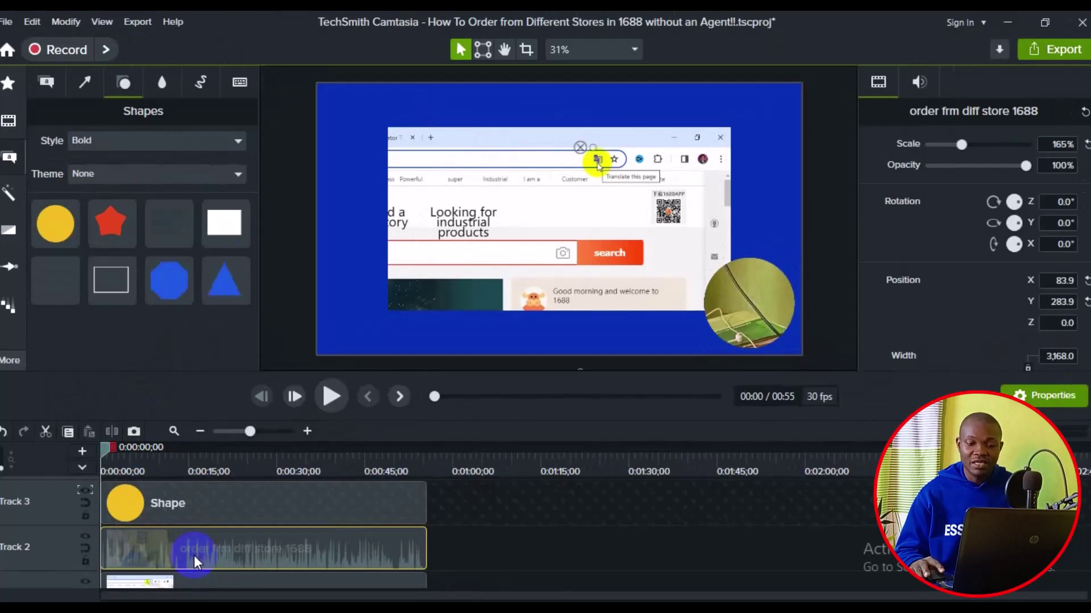
{"action": "left_click", "coordinate": [1049, 329]}
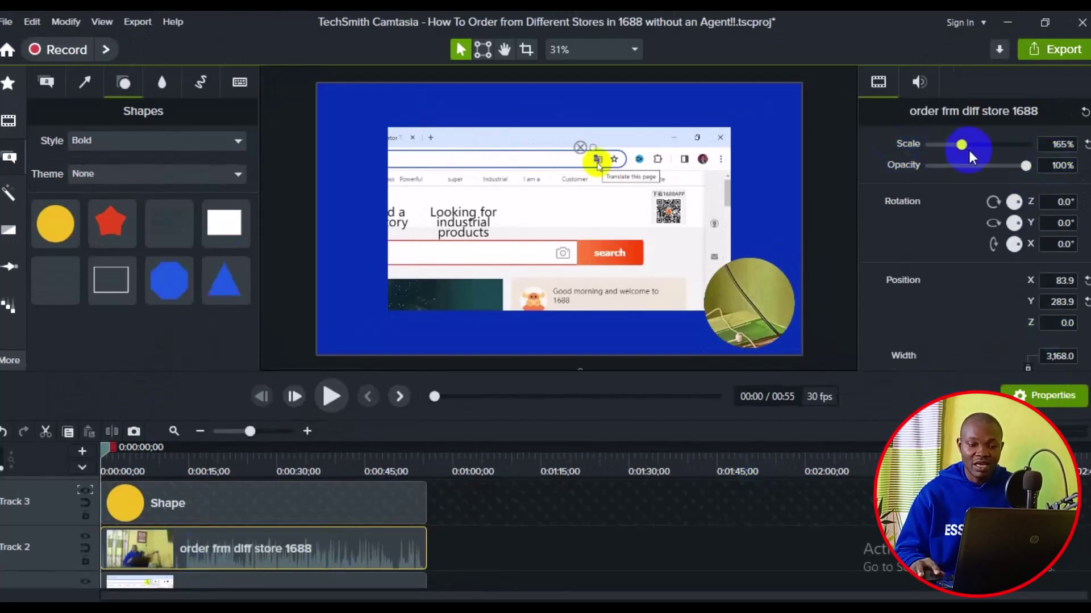
{"action": "left_click_drag", "start_coordinate": [961, 150], "coordinate": [941, 147]}
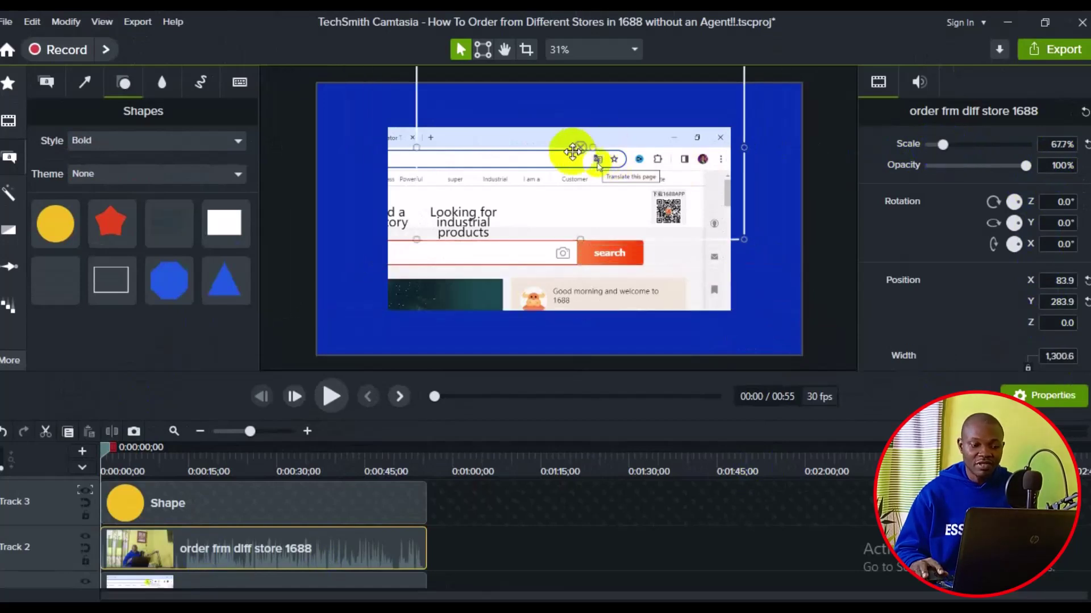
{"action": "left_click_drag", "start_coordinate": [584, 146], "coordinate": [772, 282]}
{"action": "left_click", "coordinate": [1060, 144]}
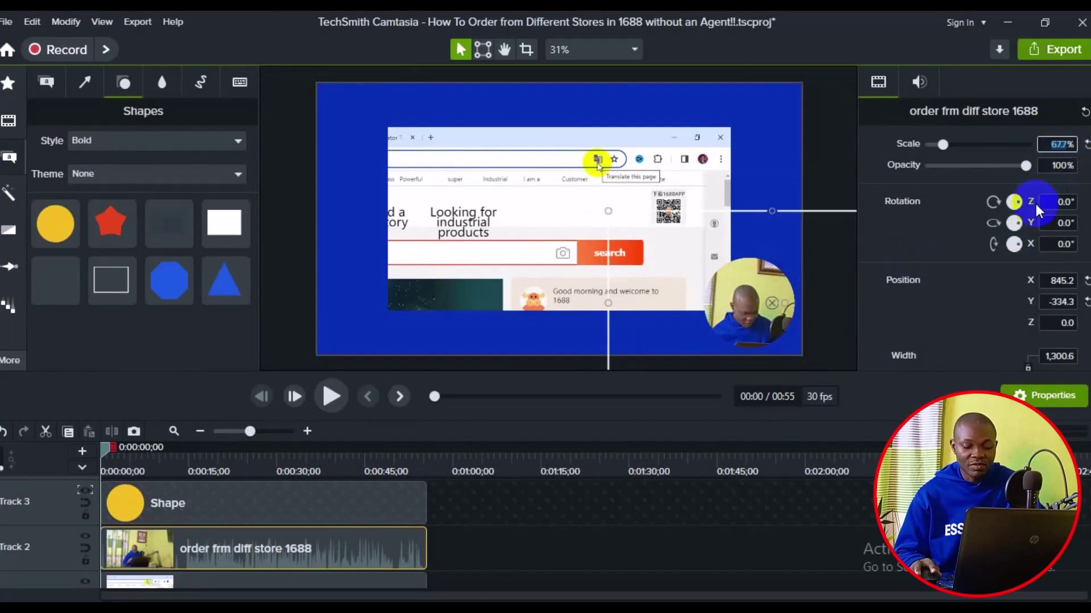
{"action": "type", "text": "55"}
{"action": "key", "text": "Return"}
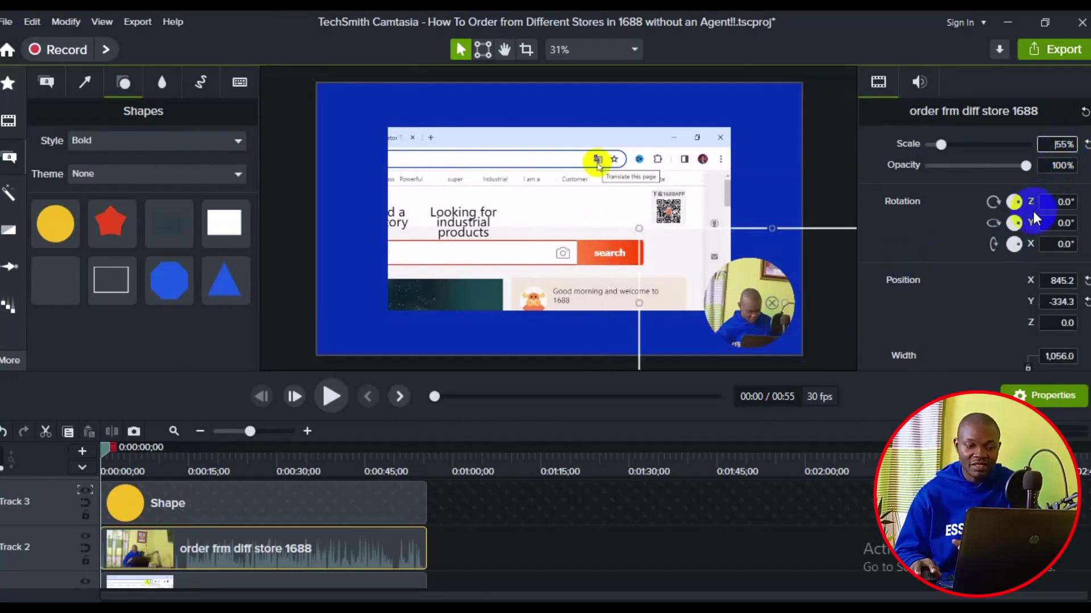
Set the webcam scale to 50% and centre the presenter in the circle at X 825.8, Y -237.7.
{"action": "left_click", "coordinate": [772, 298]}
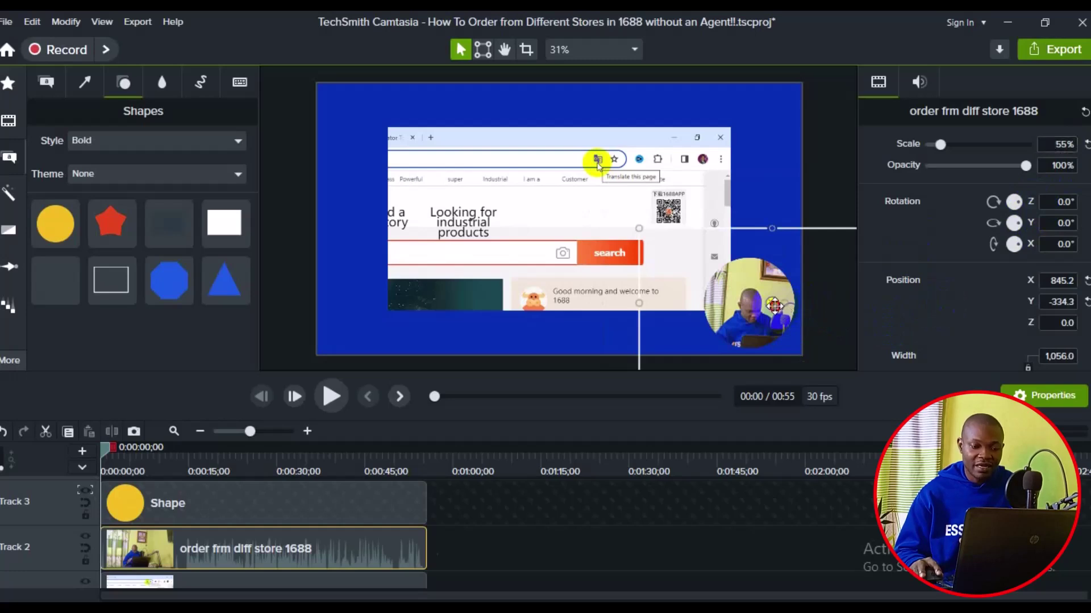
{"action": "left_click_drag", "start_coordinate": [772, 298], "coordinate": [772, 285]}
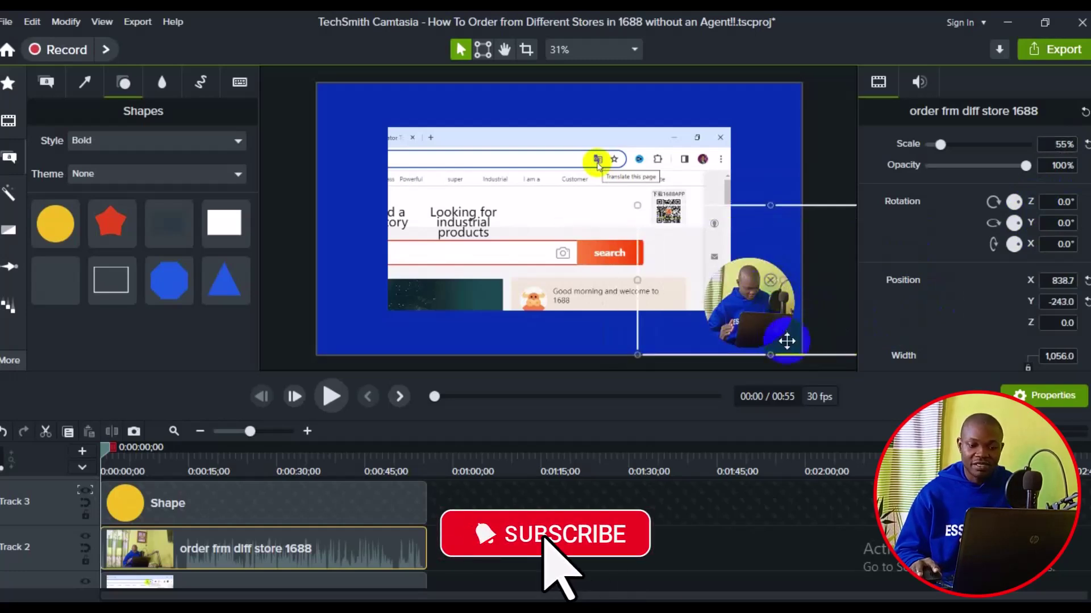
{"action": "left_click", "coordinate": [1057, 144]}
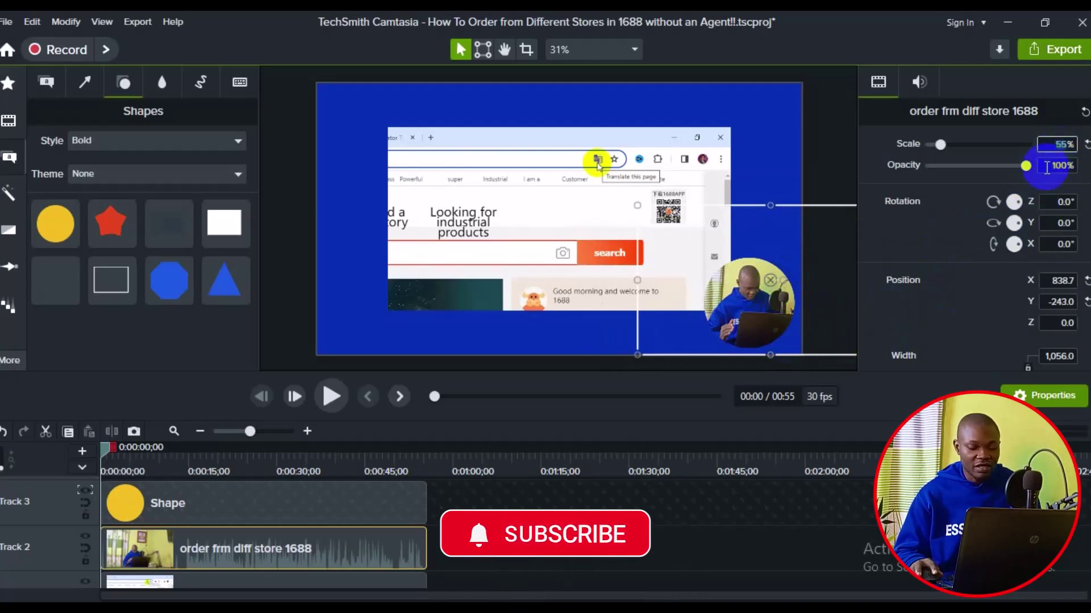
{"action": "type", "text": "50"}
{"action": "key", "text": "Return"}
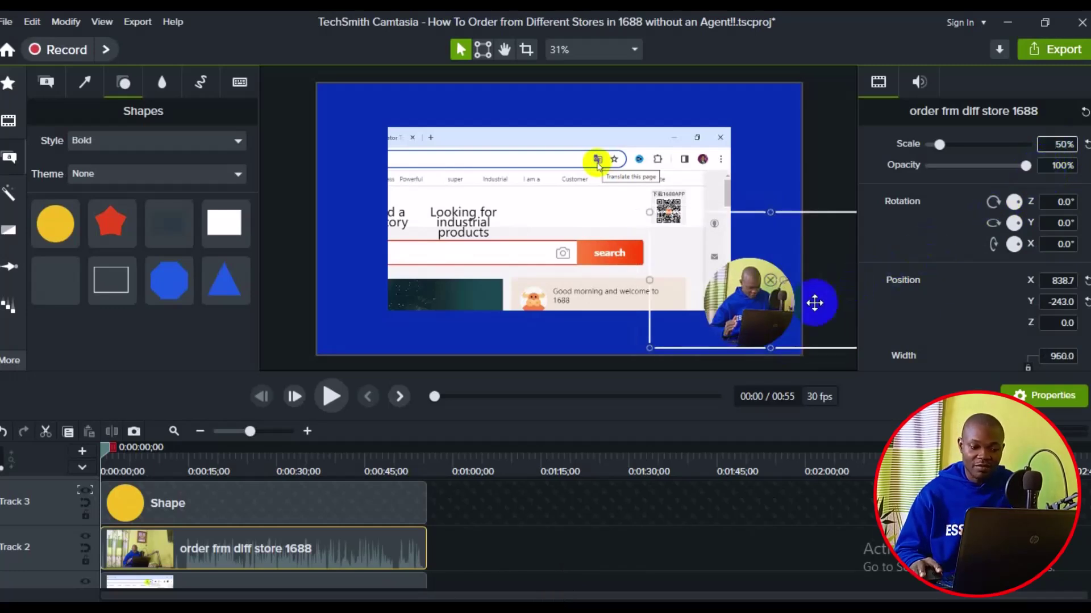
{"action": "left_click_drag", "start_coordinate": [779, 296], "coordinate": [775, 287]}
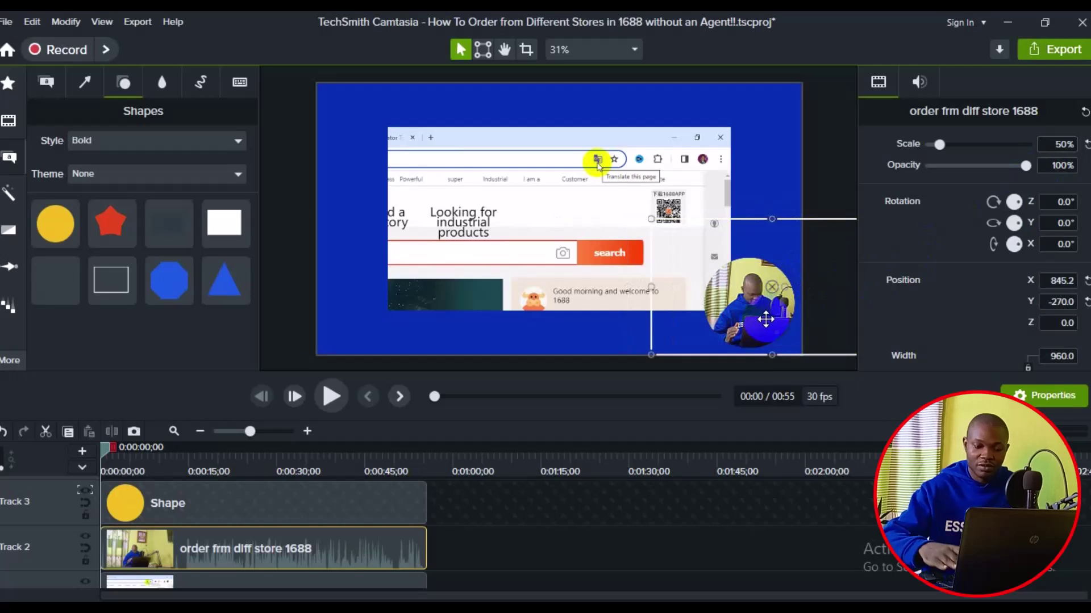
{"action": "key", "text": "Up"}
{"action": "key", "text": "Up"}
{"action": "key", "text": "Up"}
{"action": "key", "text": "Up"}
{"action": "key", "text": "Up"}
{"action": "key", "text": "Up"}
{"action": "key", "text": "Up"}
{"action": "key", "text": "Up"}
{"action": "key", "text": "Up"}
{"action": "key", "text": "Up"}
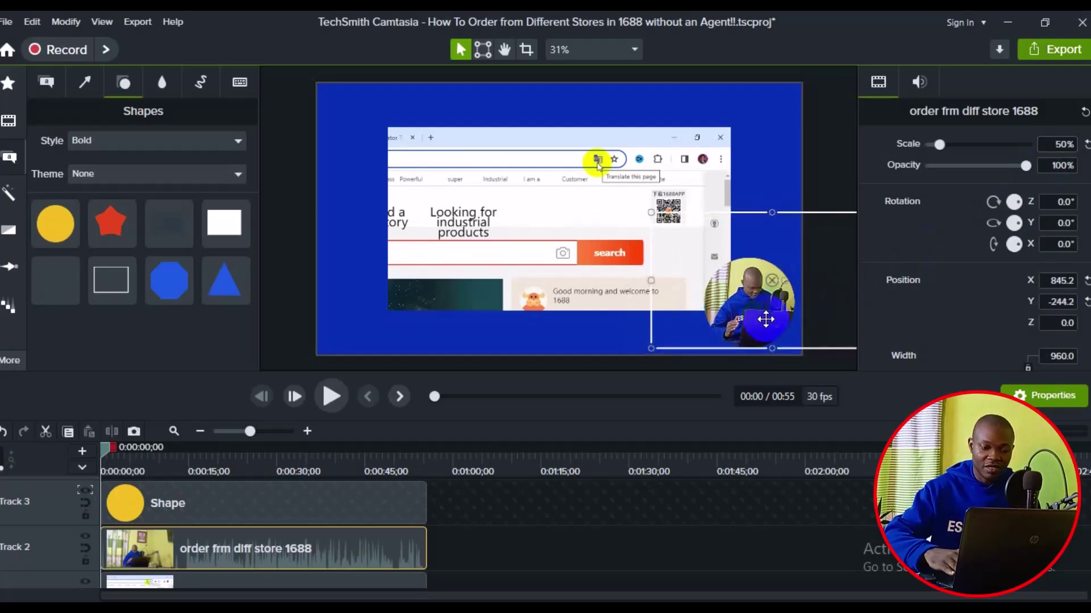
{"action": "key", "text": "Left"}
{"action": "key", "text": "Left"}
{"action": "key", "text": "Left"}
{"action": "key", "text": "Down"}
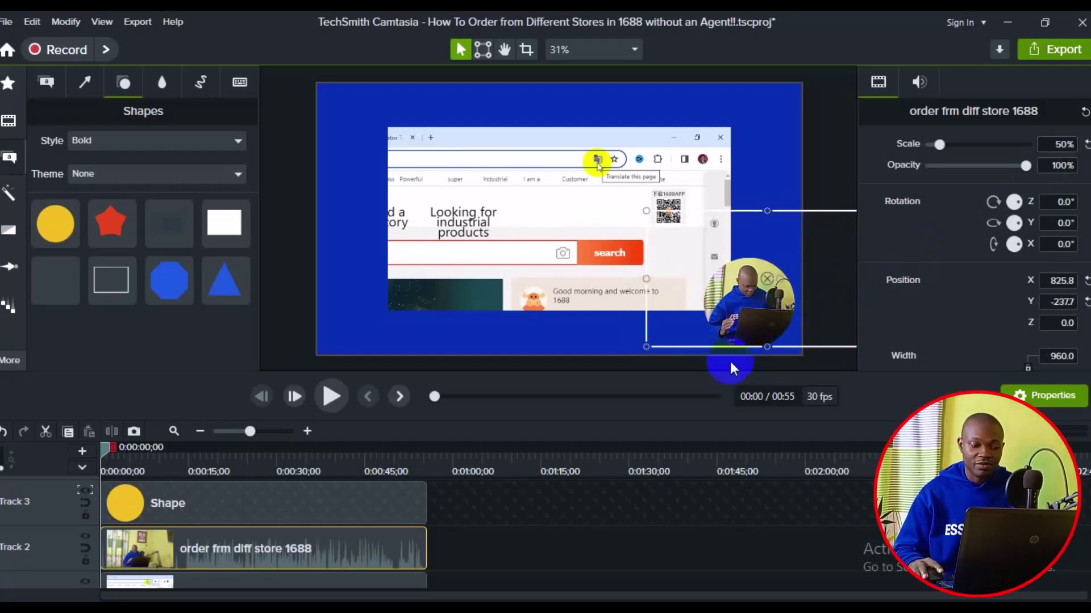
{"action": "left_click", "coordinate": [327, 503]}
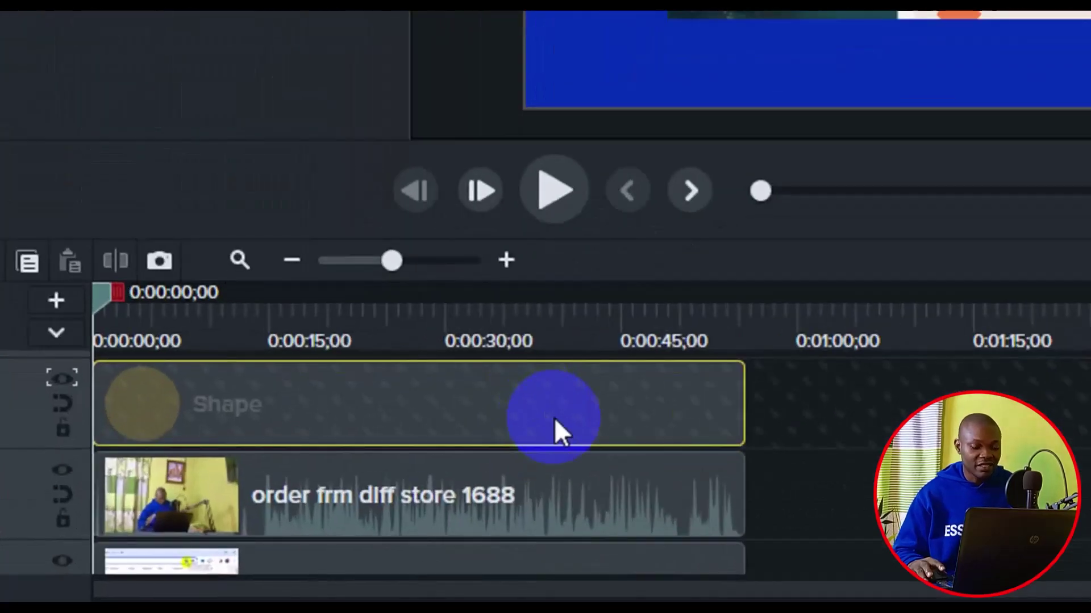
Duplicate the circle shape clip with Ctrl+D onto a new Track 4 above.
{"action": "key", "text": "ctrl+d"}
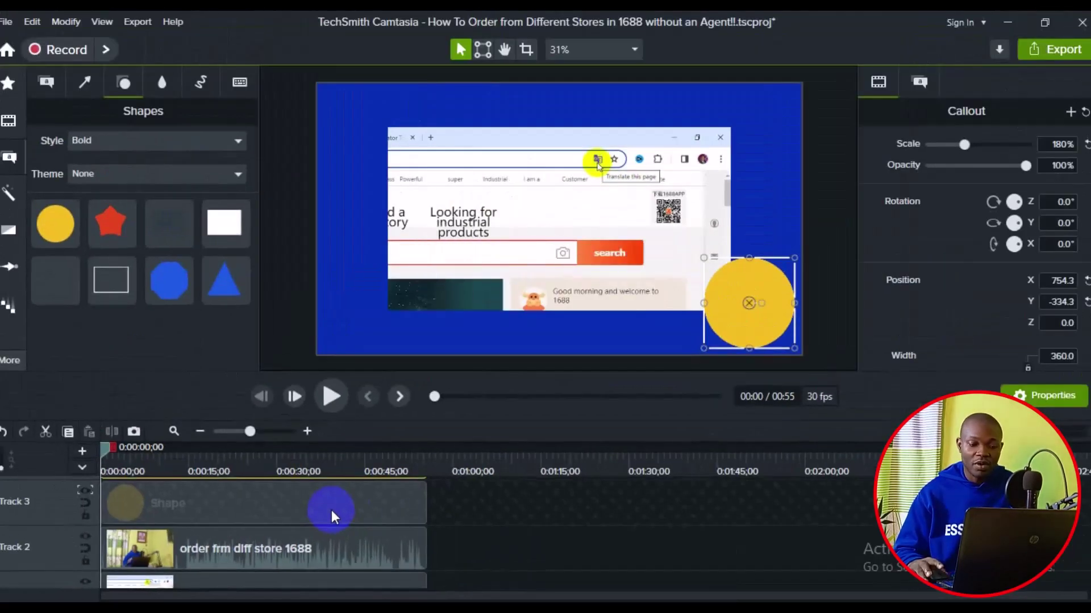
{"action": "left_click", "coordinate": [335, 513]}
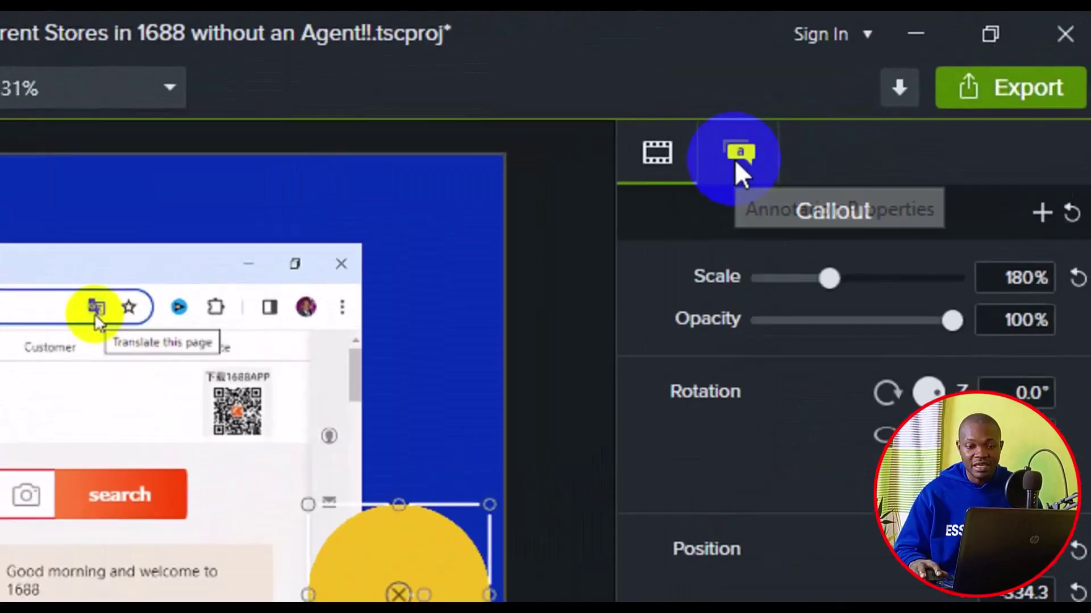
Give the duplicate circle 0% fill opacity and a red outline of thickness 5.
{"action": "left_click", "coordinate": [919, 86]}
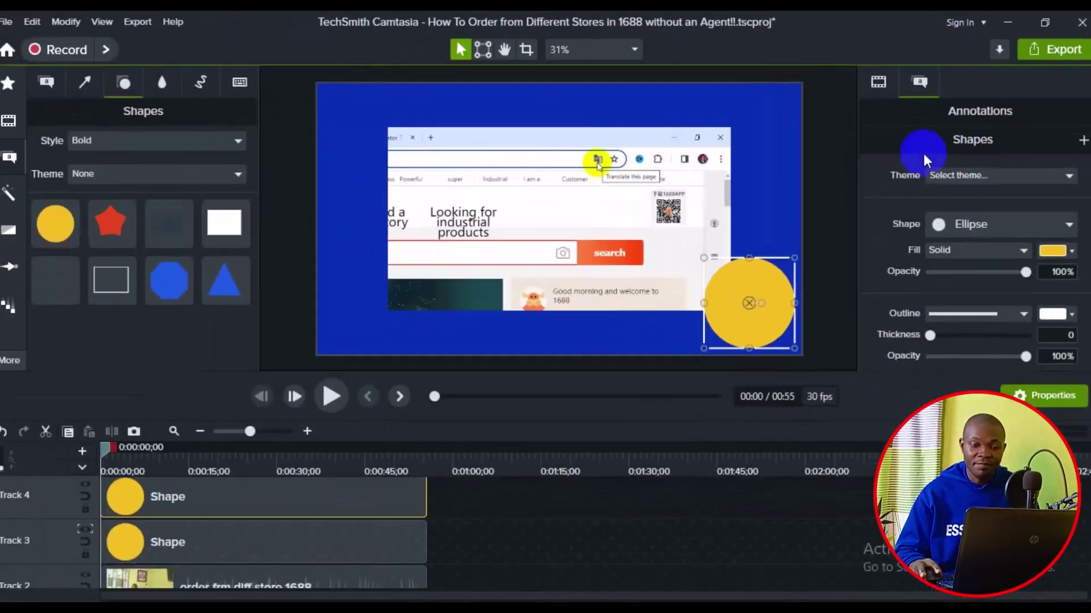
{"action": "left_click_drag", "start_coordinate": [1028, 281], "coordinate": [919, 285]}
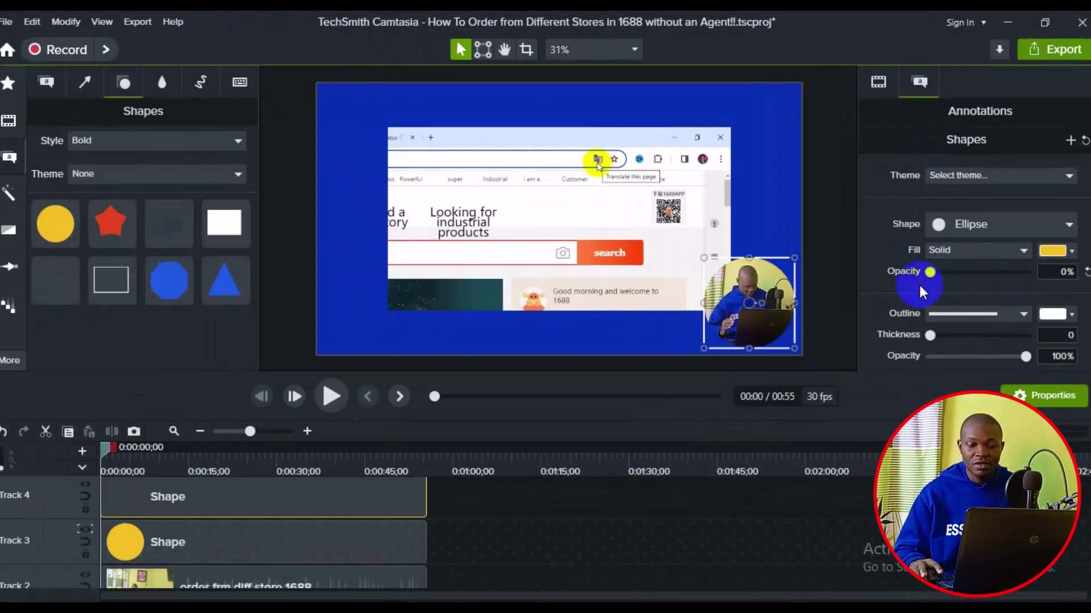
{"action": "left_click", "coordinate": [1062, 315]}
{"action": "left_click_drag", "start_coordinate": [1046, 397], "coordinate": [1037, 390]}
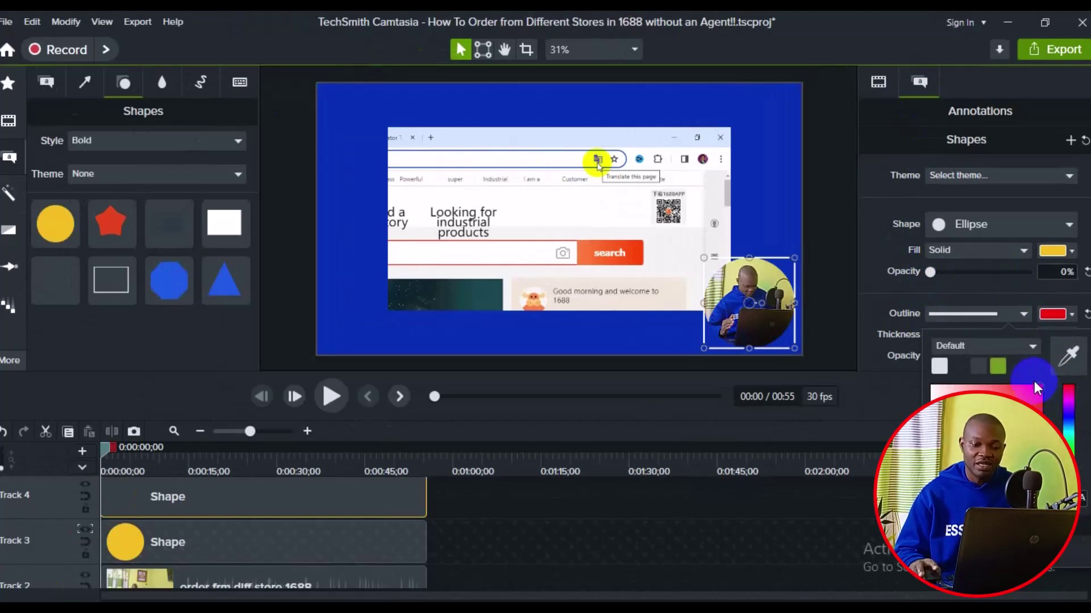
{"action": "left_click", "coordinate": [1022, 287]}
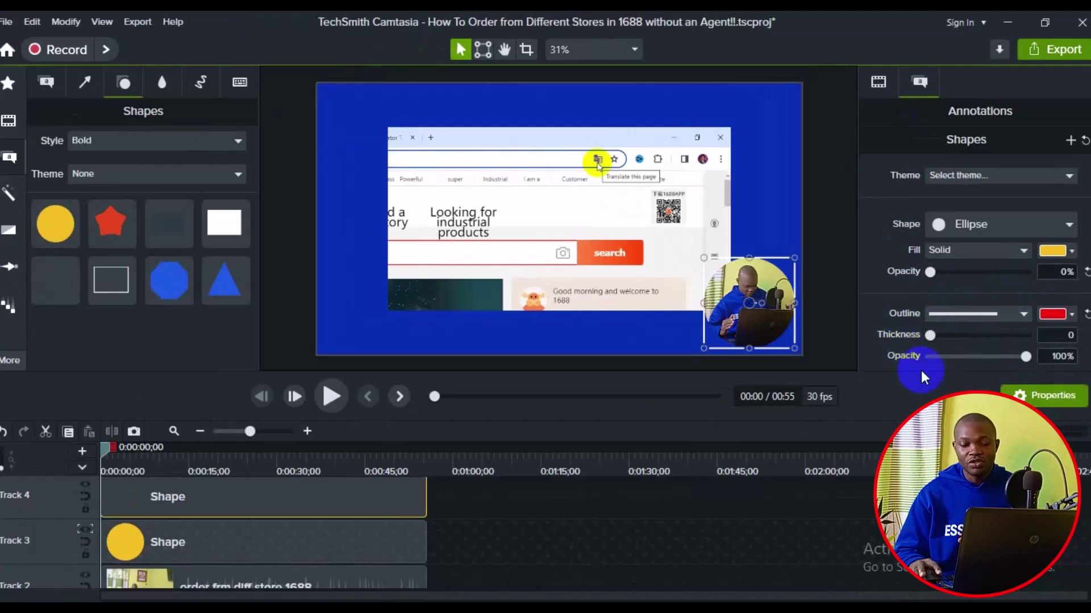
{"action": "left_click", "coordinate": [929, 338]}
{"action": "left_click_drag", "start_coordinate": [929, 340], "coordinate": [935, 340]}
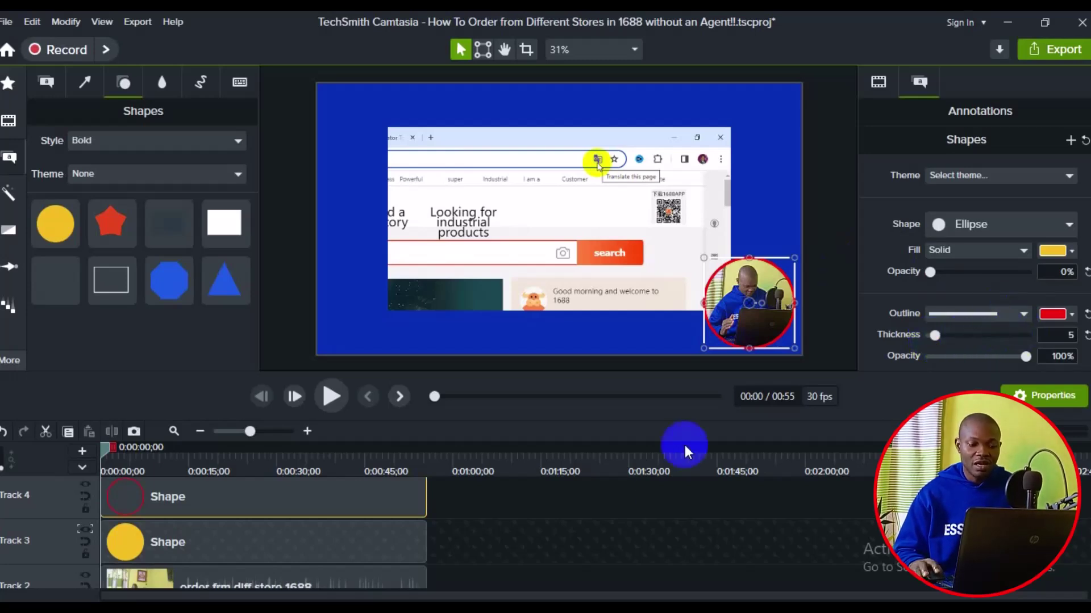
{"action": "scroll", "coordinate": [676, 466], "scroll_direction": "down", "scroll_amount": 3}
Set the 1688 DEMO clip's scale to 143%.
{"action": "left_click", "coordinate": [365, 565]}
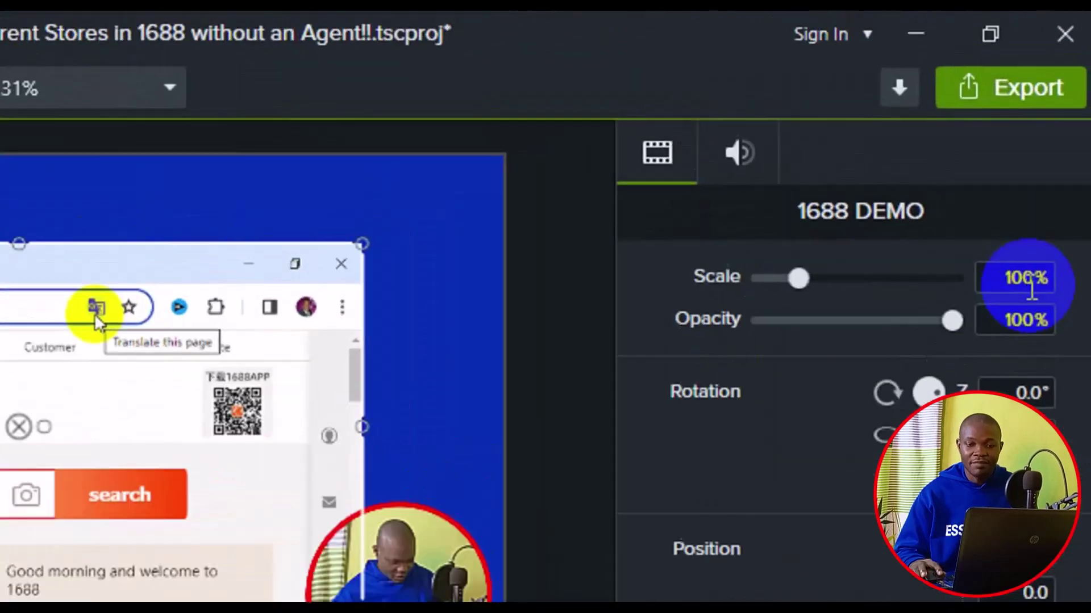
{"action": "left_click", "coordinate": [1063, 148]}
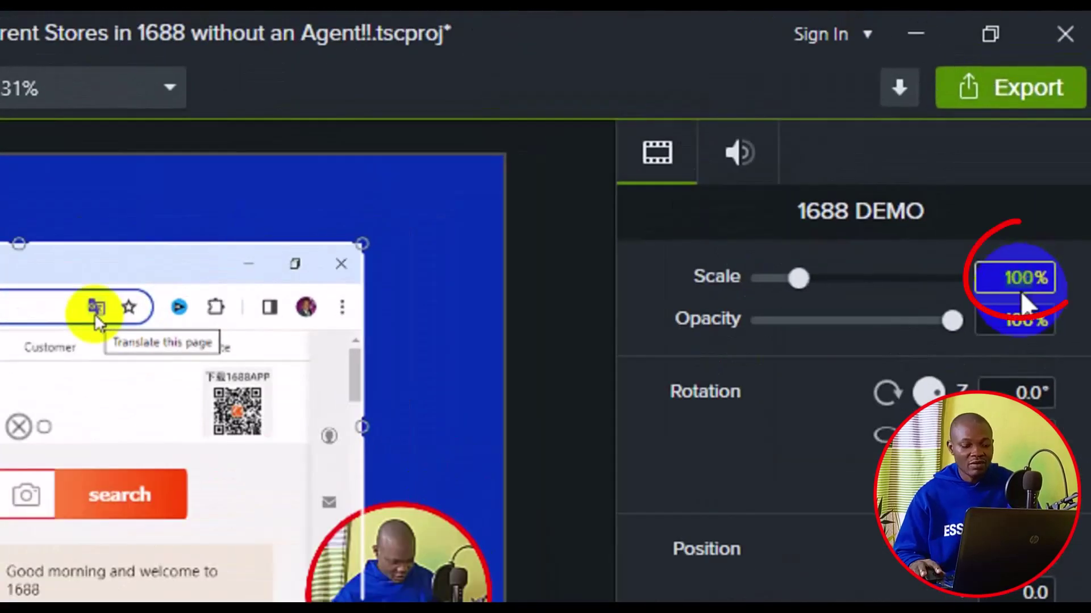
{"action": "type", "text": "143"}
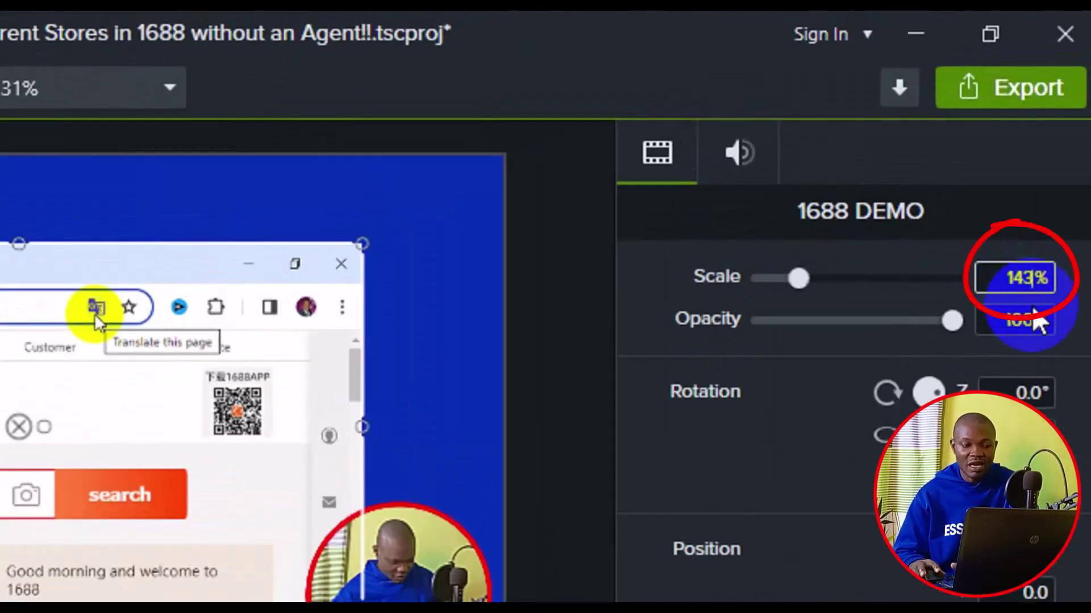
{"action": "key", "text": "Return"}
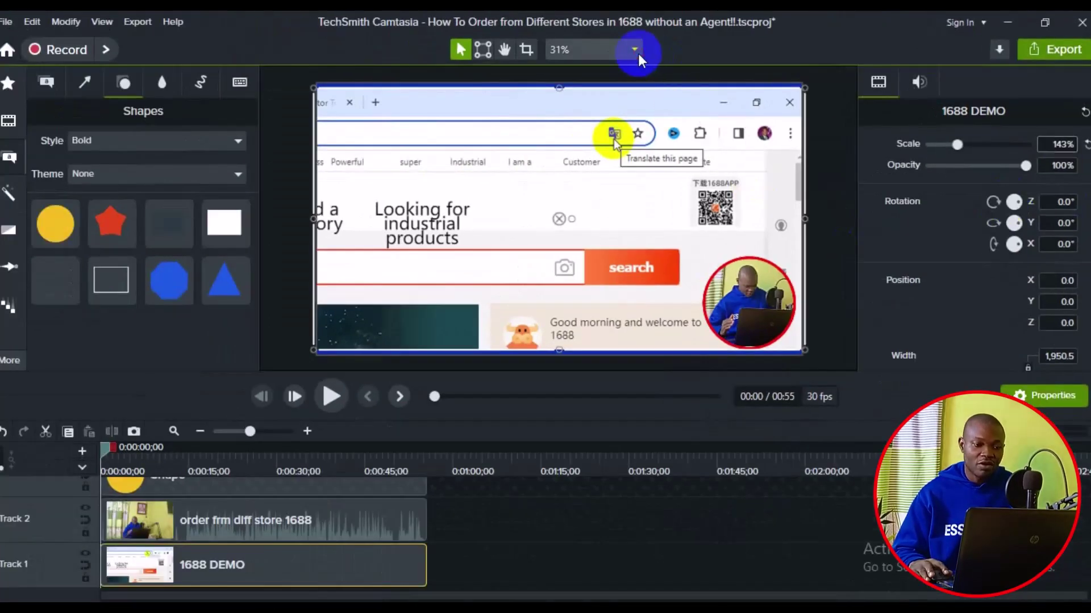
{"action": "left_click", "coordinate": [638, 53]}
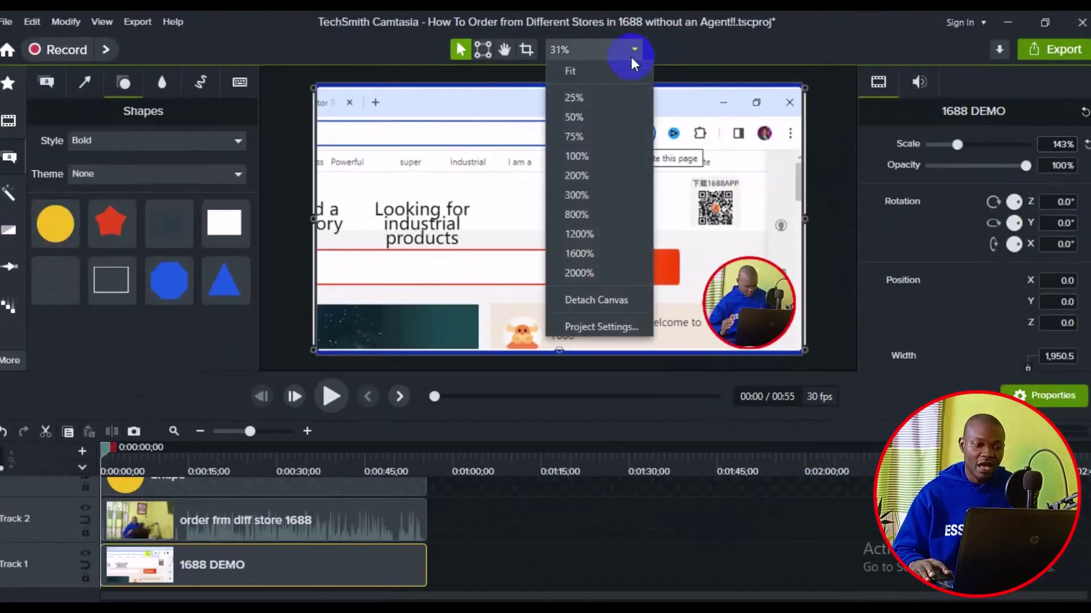
{"action": "left_click", "coordinate": [622, 66]}
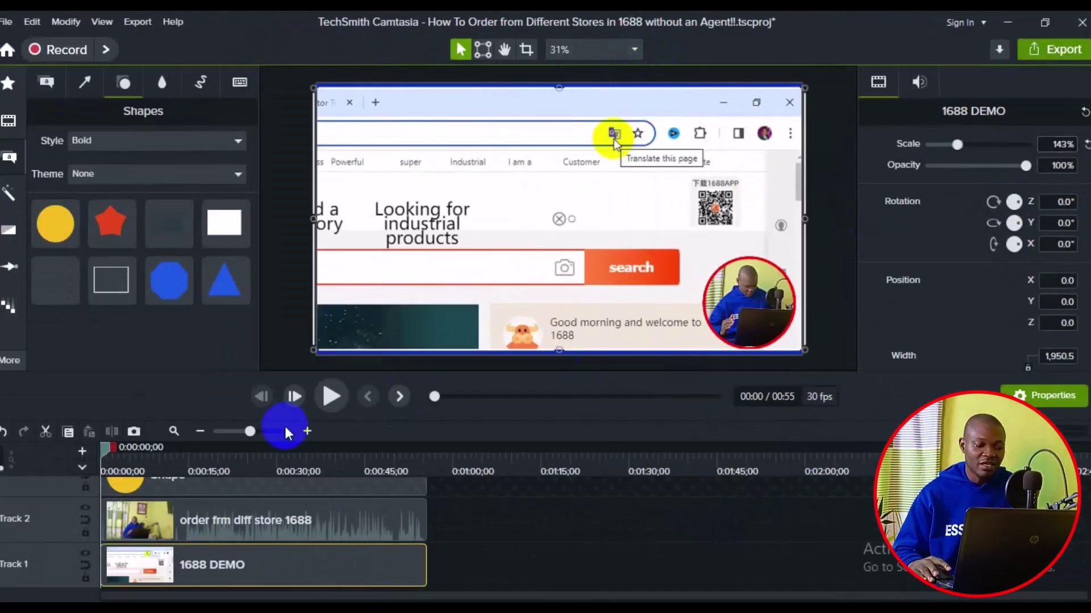
Preview the composite, pause around 0:32, and select the webcam clip on Track 2.
{"action": "left_click_drag", "start_coordinate": [104, 455], "coordinate": [284, 534]}
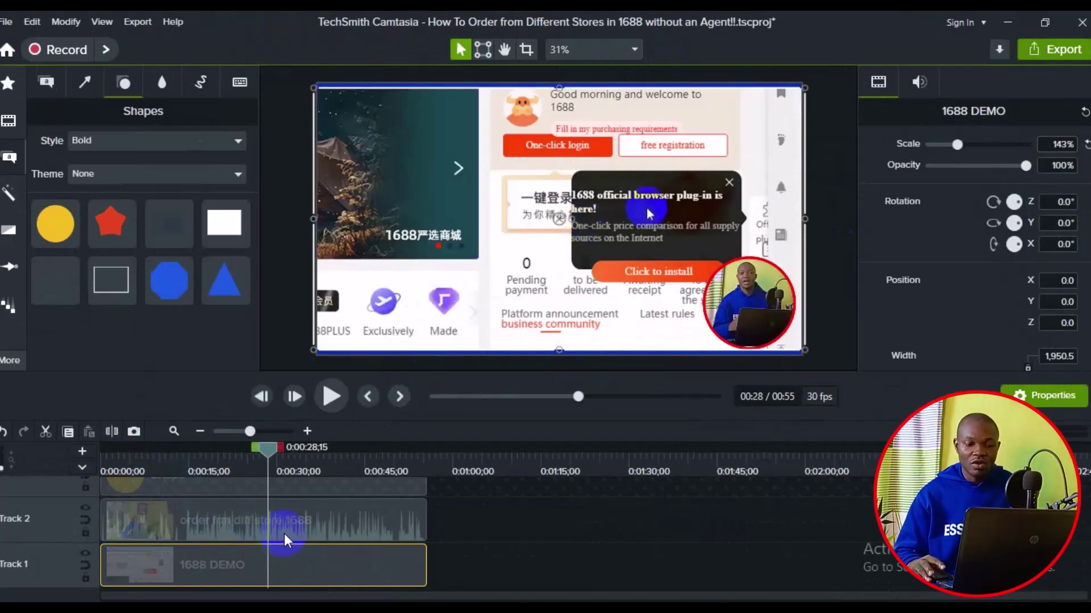
{"action": "left_click", "coordinate": [337, 399]}
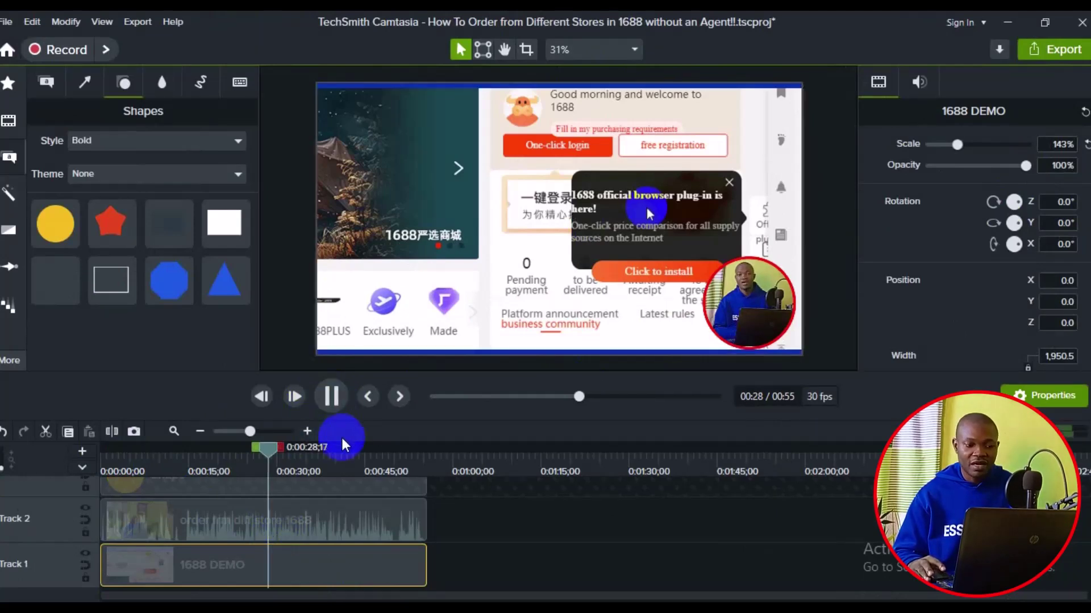
{"action": "key", "text": "space"}
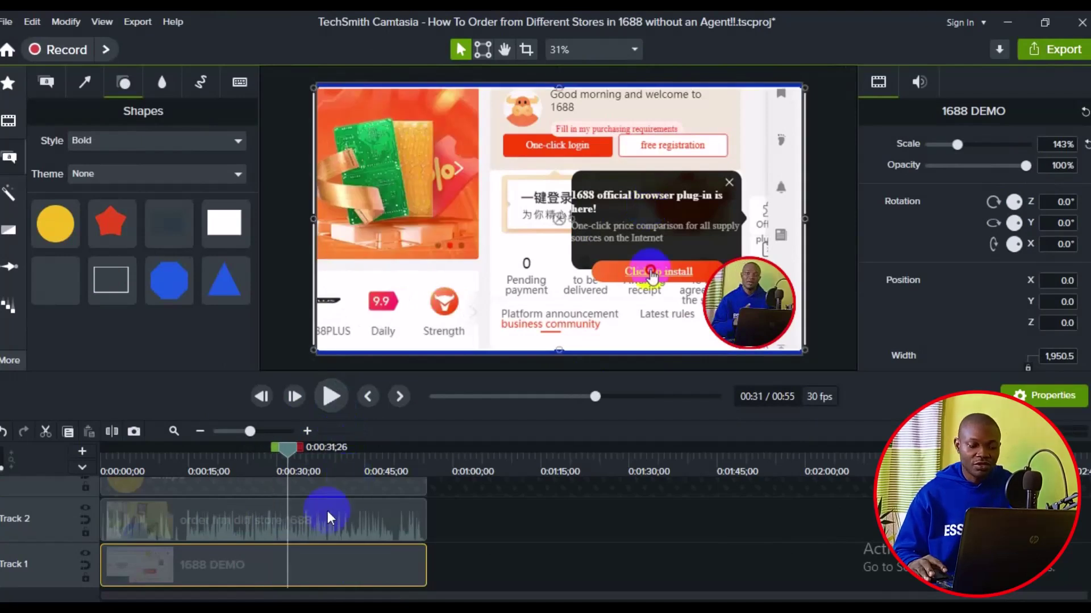
{"action": "left_click", "coordinate": [332, 532]}
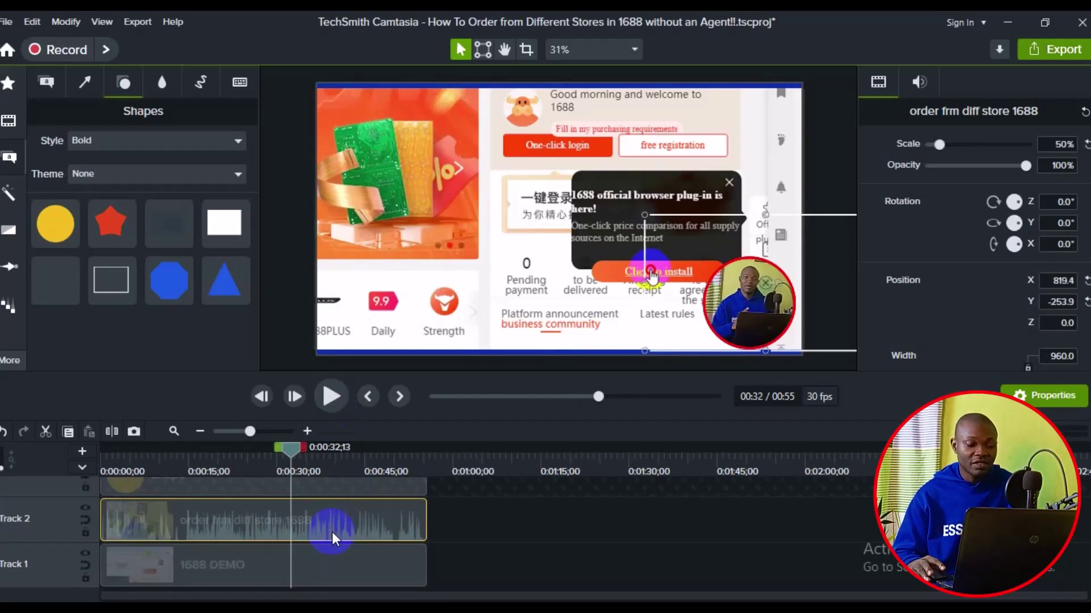
Rescale the 1688 DEMO clip from 145% to 150% and check the fit at 0:04, 0:07 and 0:10.
{"action": "left_click", "coordinate": [232, 470]}
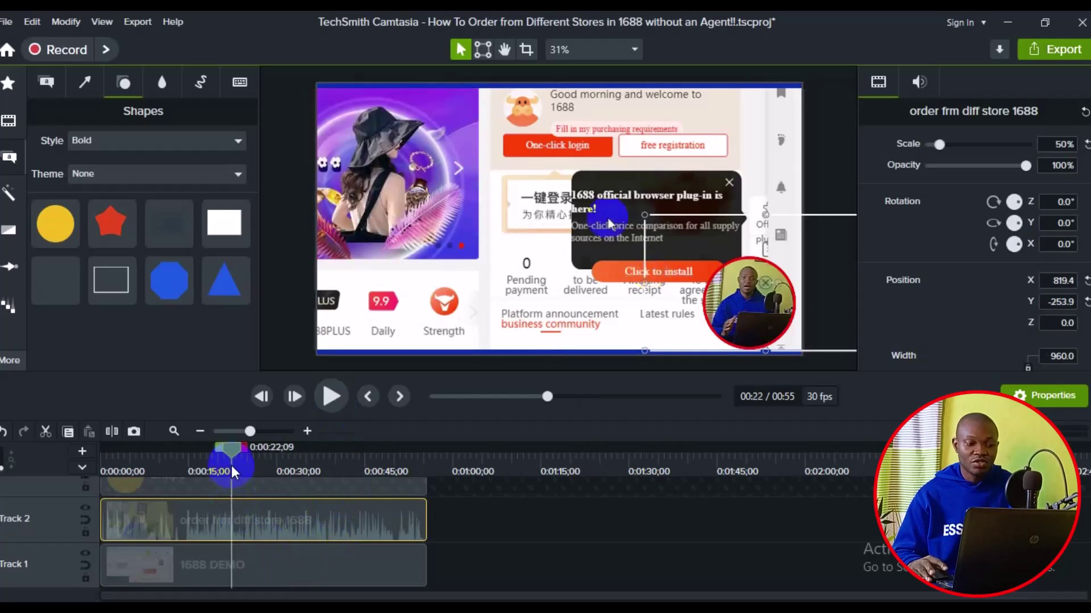
{"action": "left_click", "coordinate": [265, 578]}
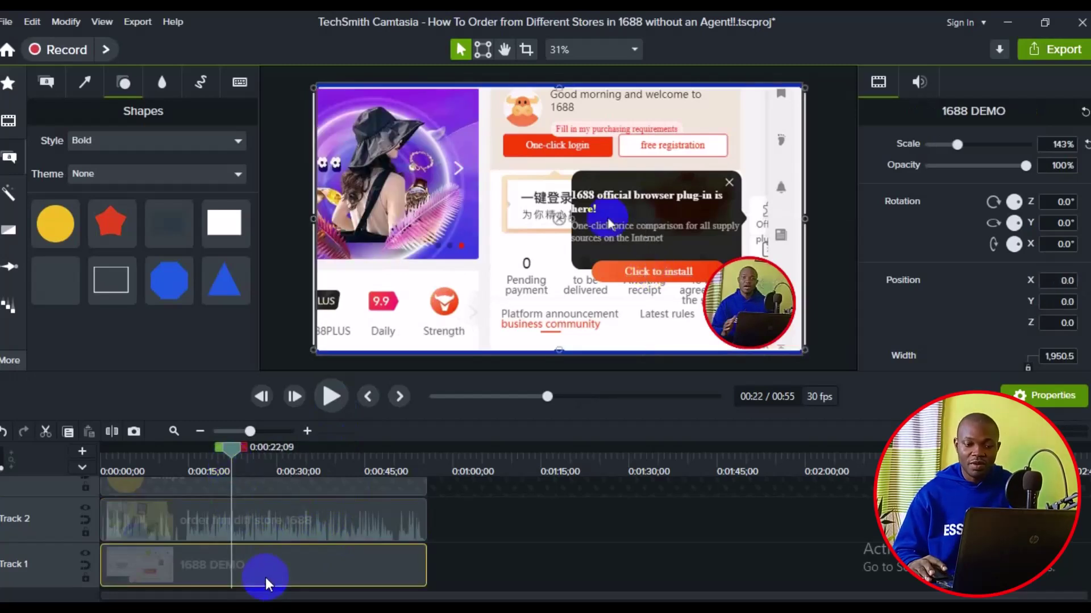
{"action": "left_click", "coordinate": [1056, 145]}
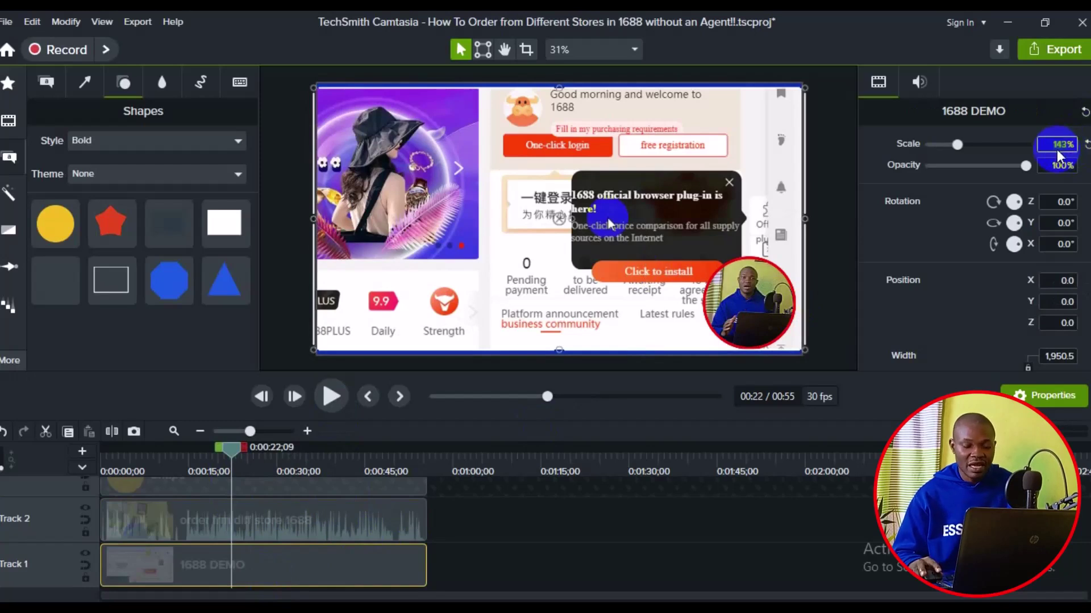
{"action": "type", "text": "145"}
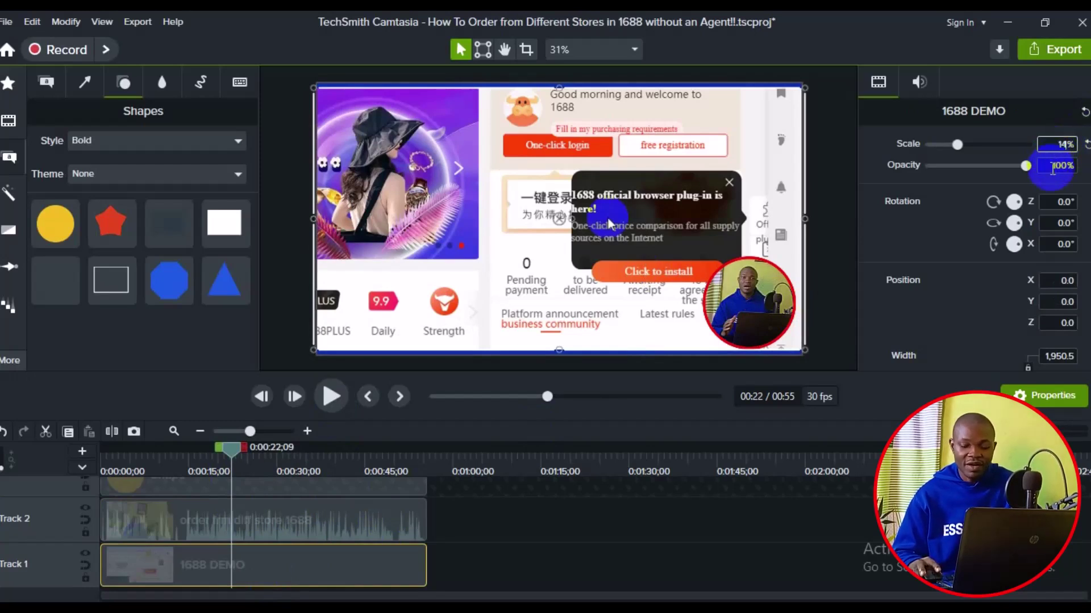
{"action": "key", "text": "Return"}
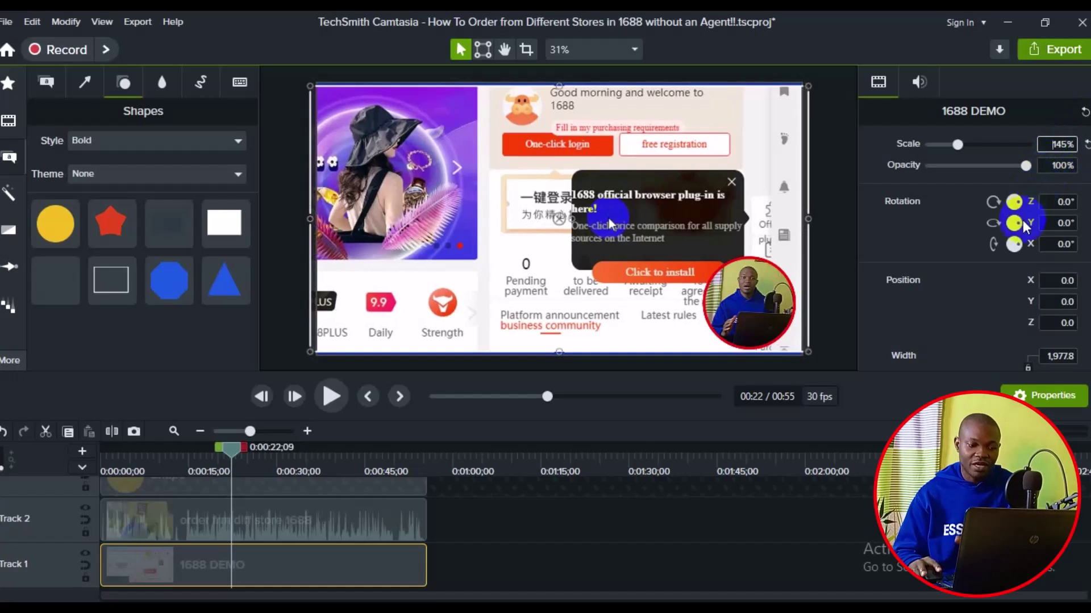
{"action": "key", "text": "BackSpace"}
{"action": "key", "text": "BackSpace"}
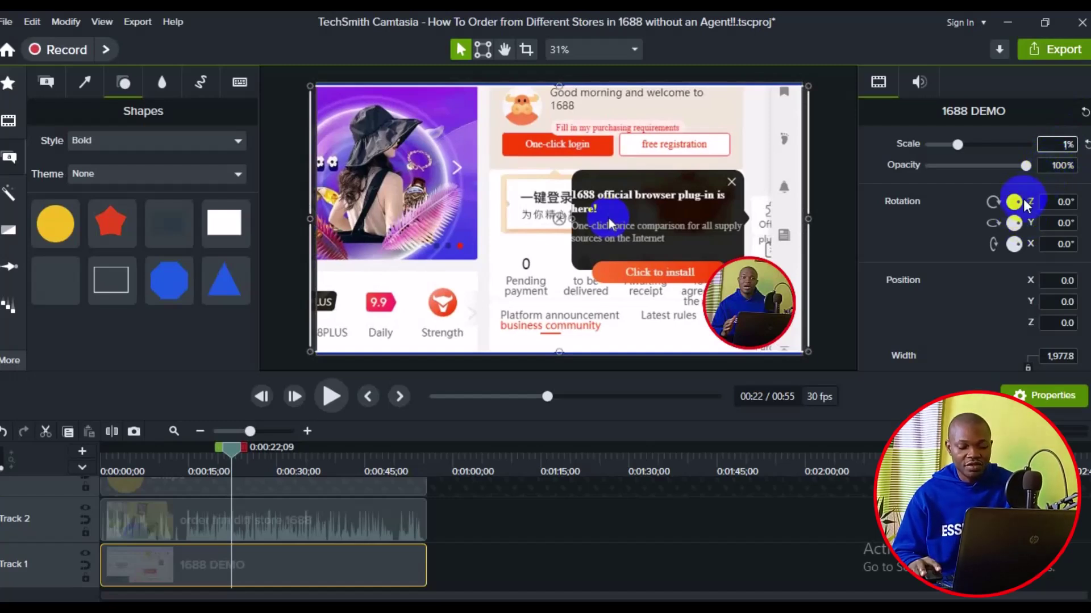
{"action": "type", "text": "50"}
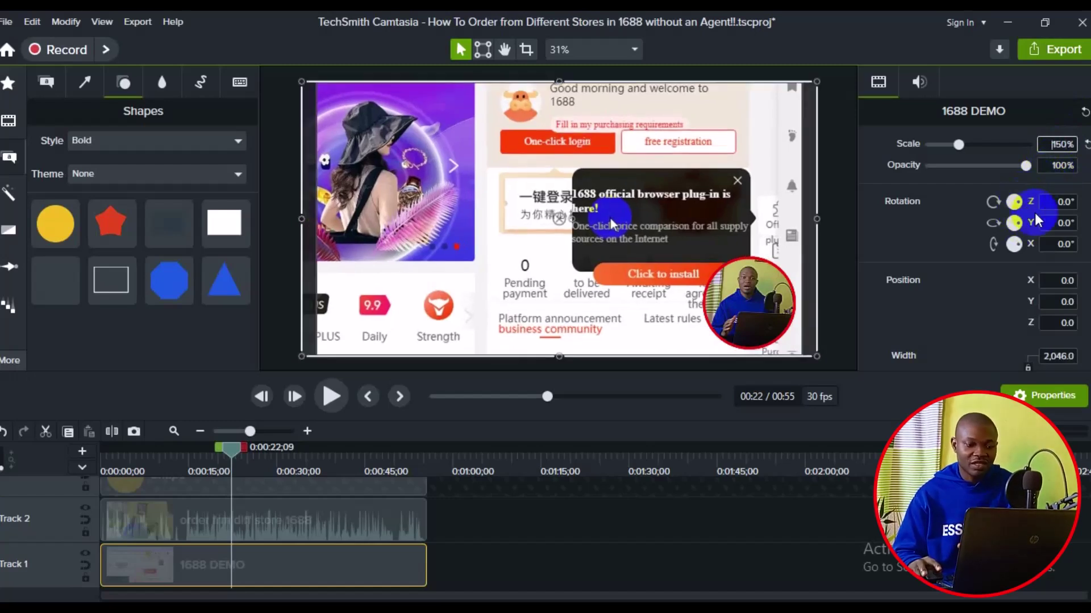
{"action": "left_click", "coordinate": [144, 452]}
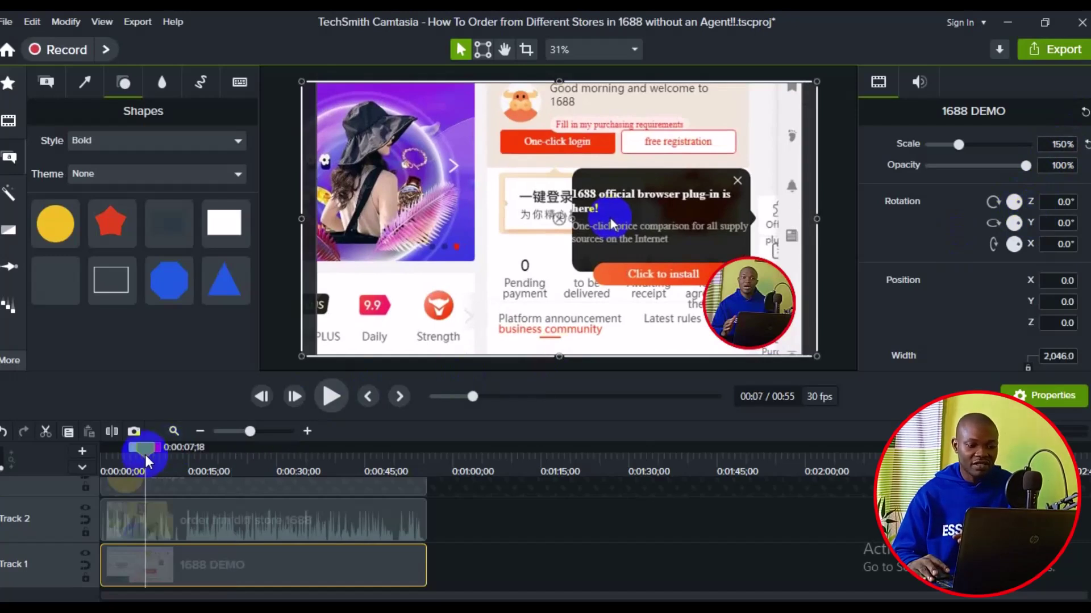
{"action": "left_click", "coordinate": [125, 462]}
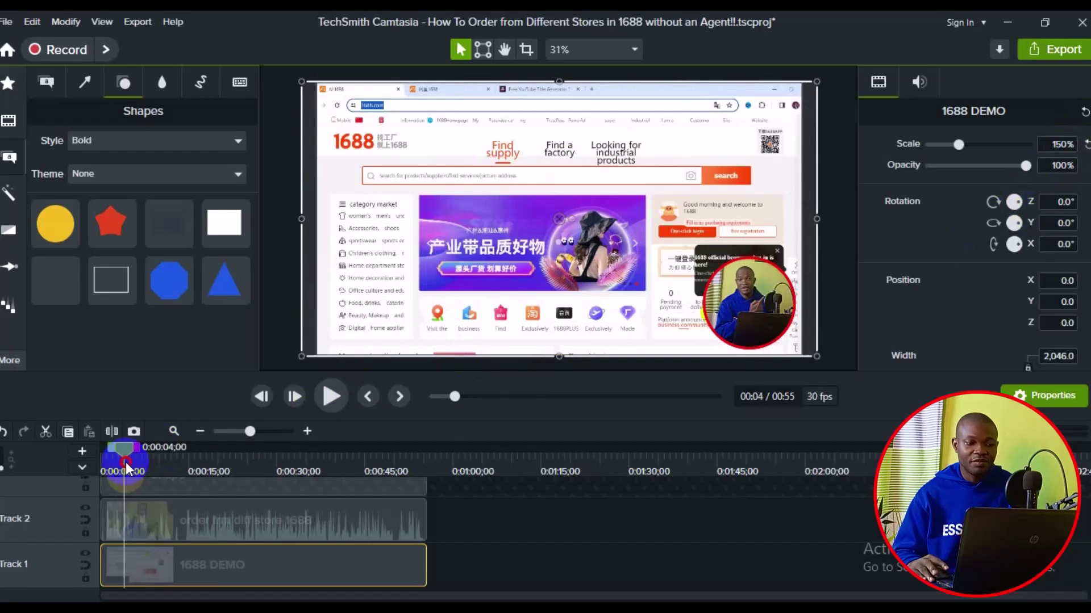
{"action": "left_click", "coordinate": [159, 455]}
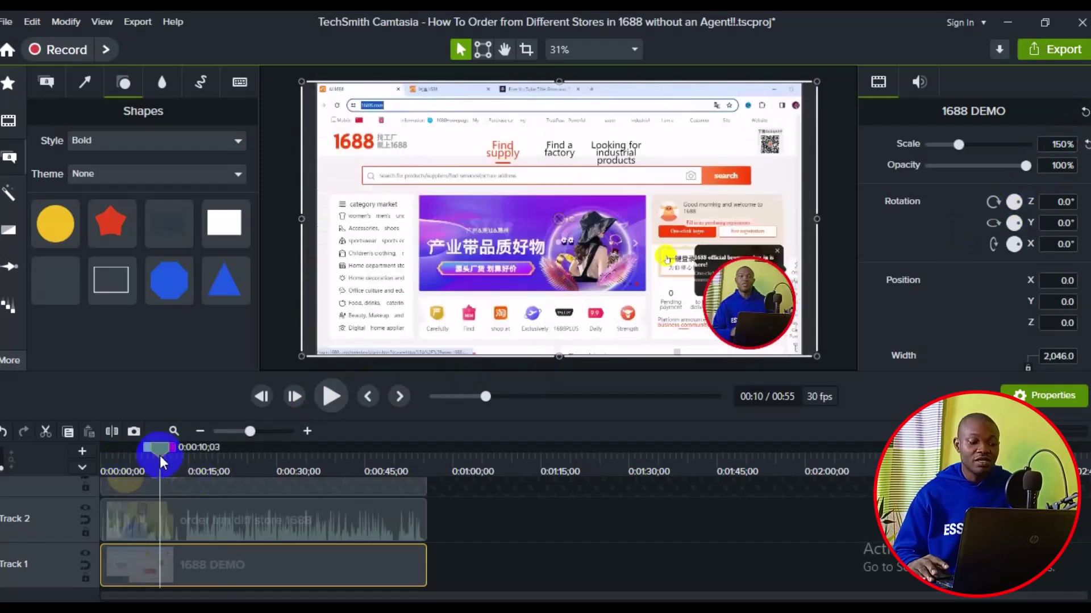